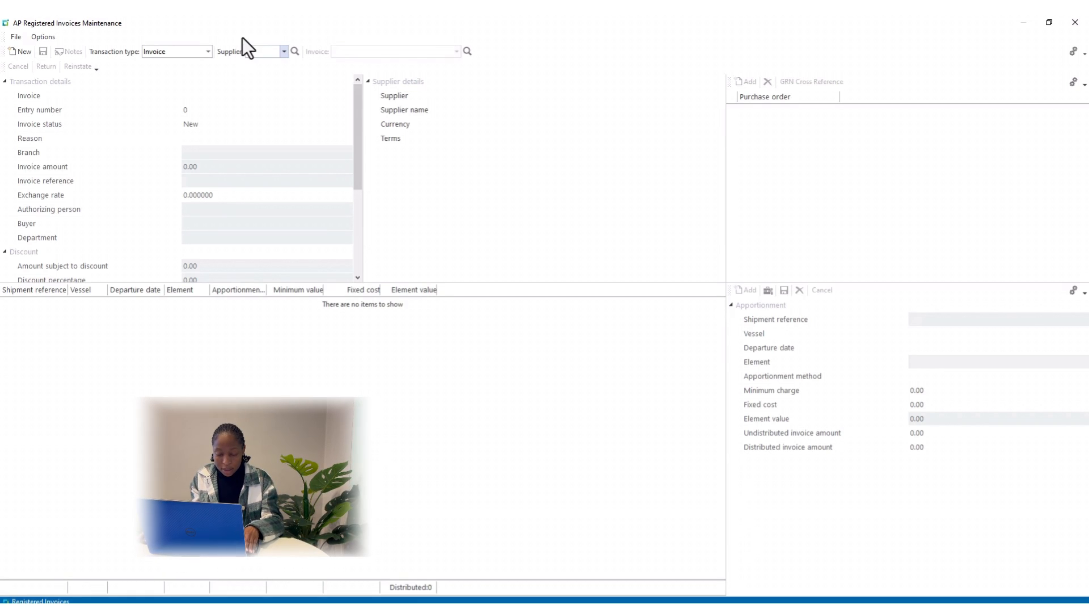
Choose supplier 9 (Door to Door Freight Services) and enter invoice number AP2350
type("9")
key("Tab")
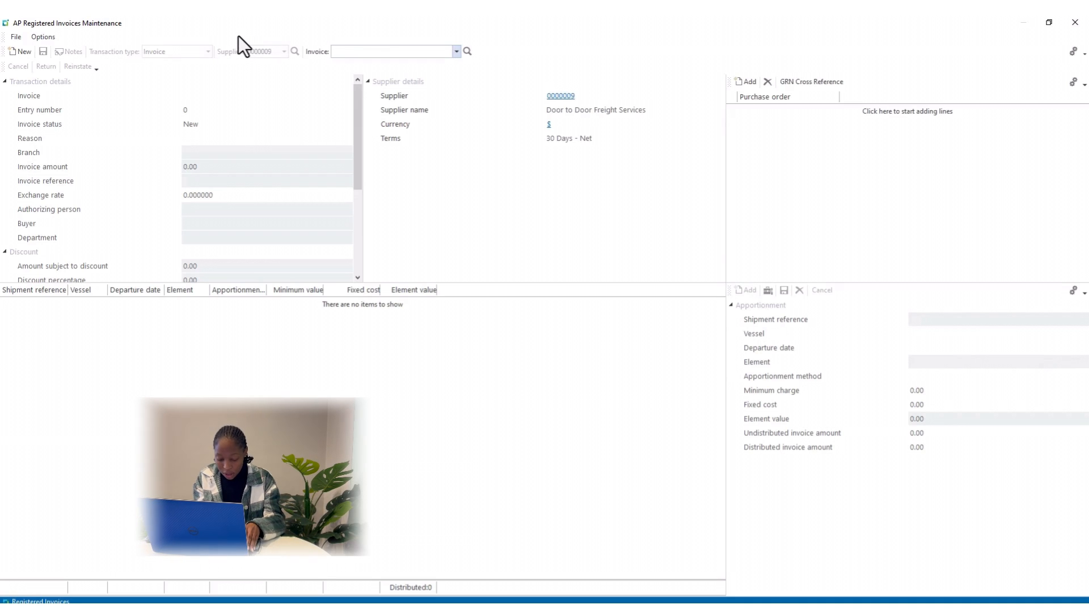
type("A")
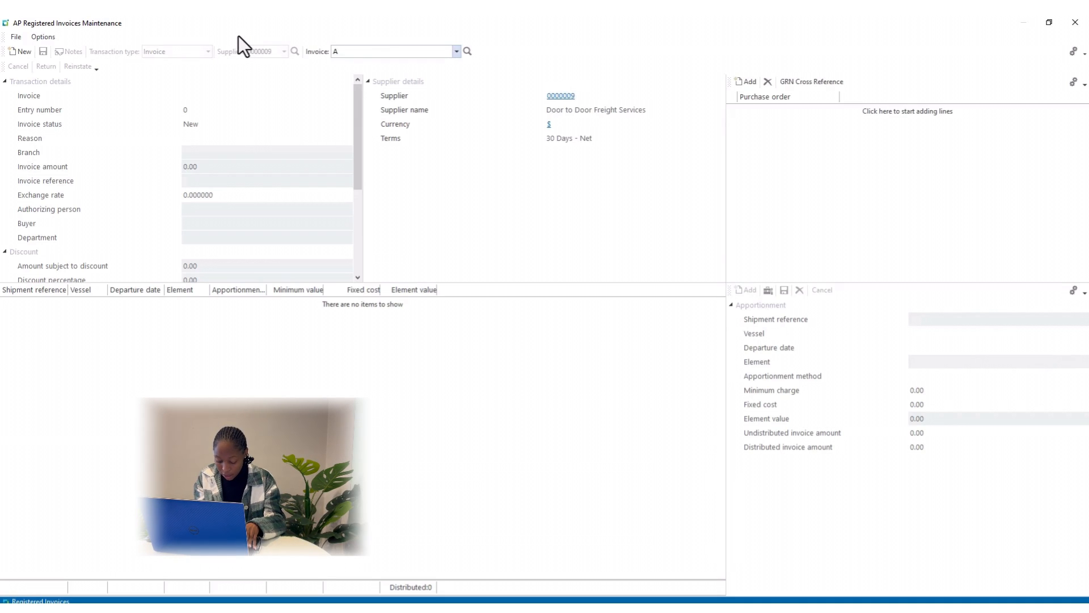
type("P23")
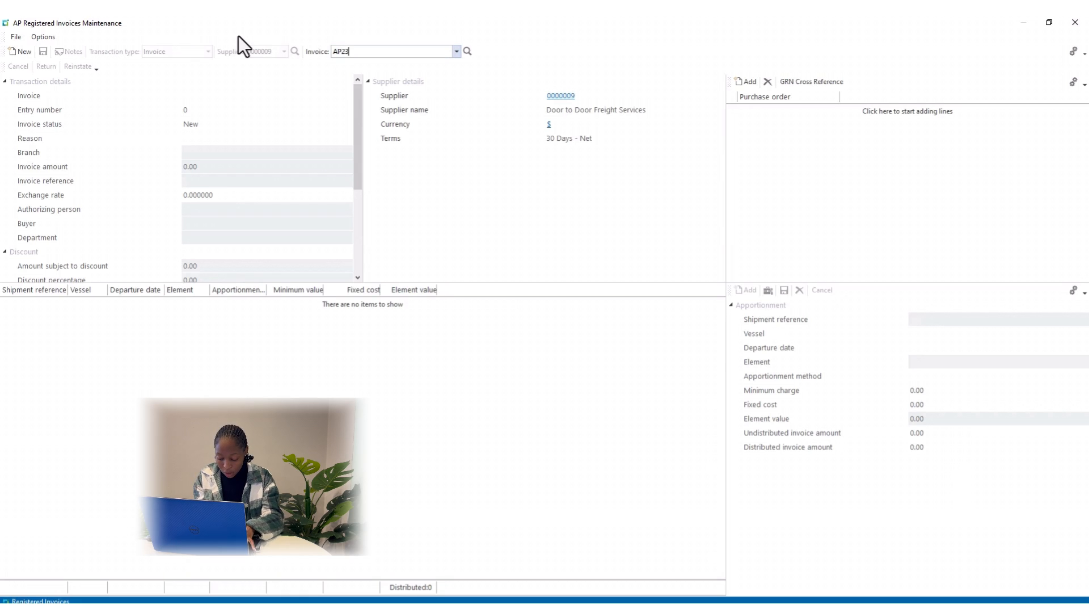
type("50")
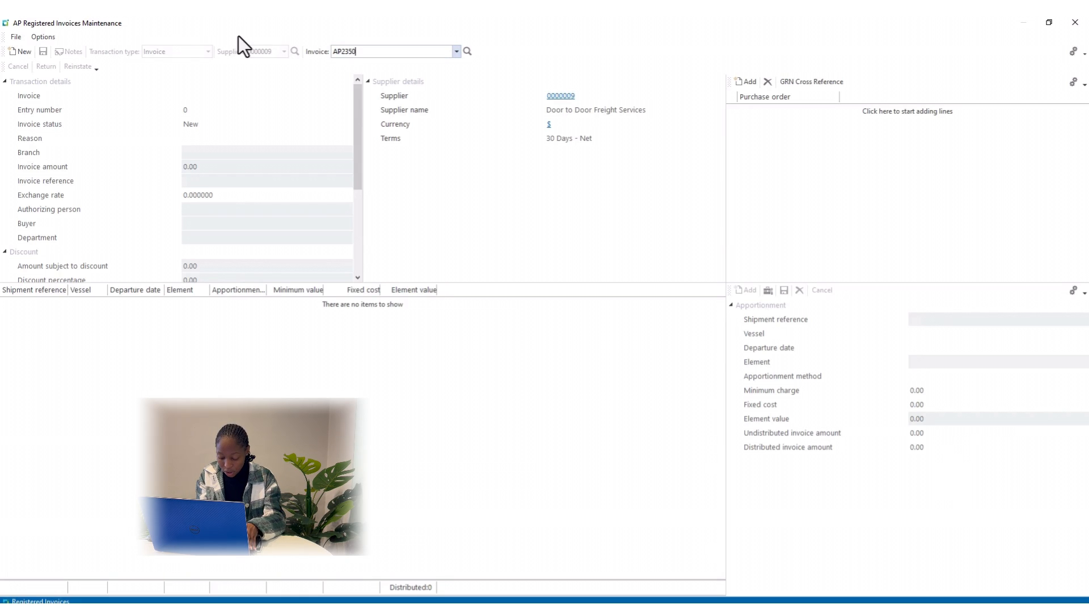
key("Tab")
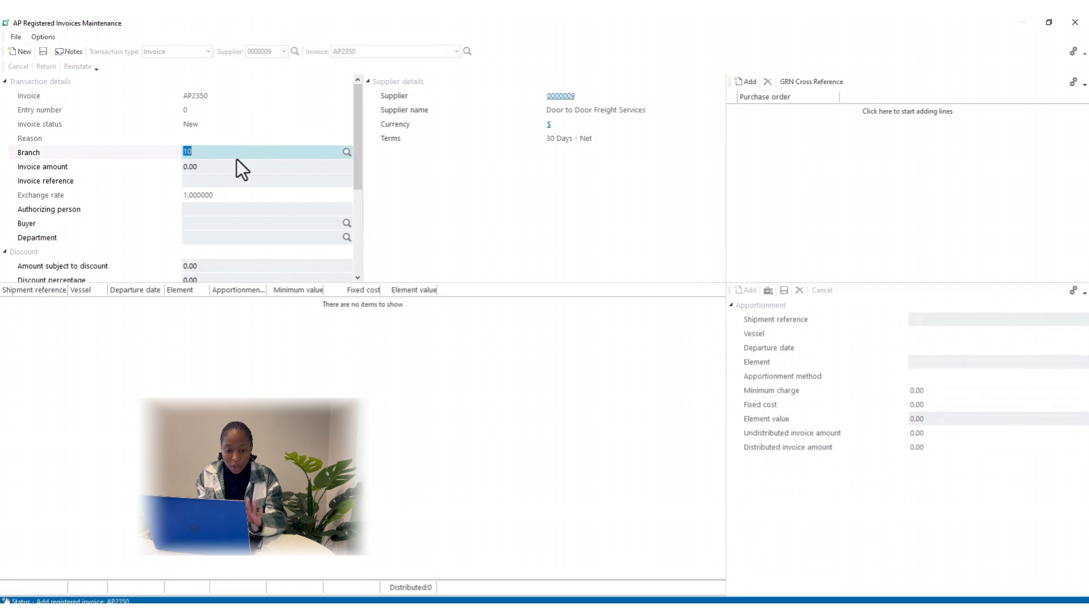
Keep branch 10, enter amount 6,300.00, reference M P/O and the authorizing person
key("Tab")
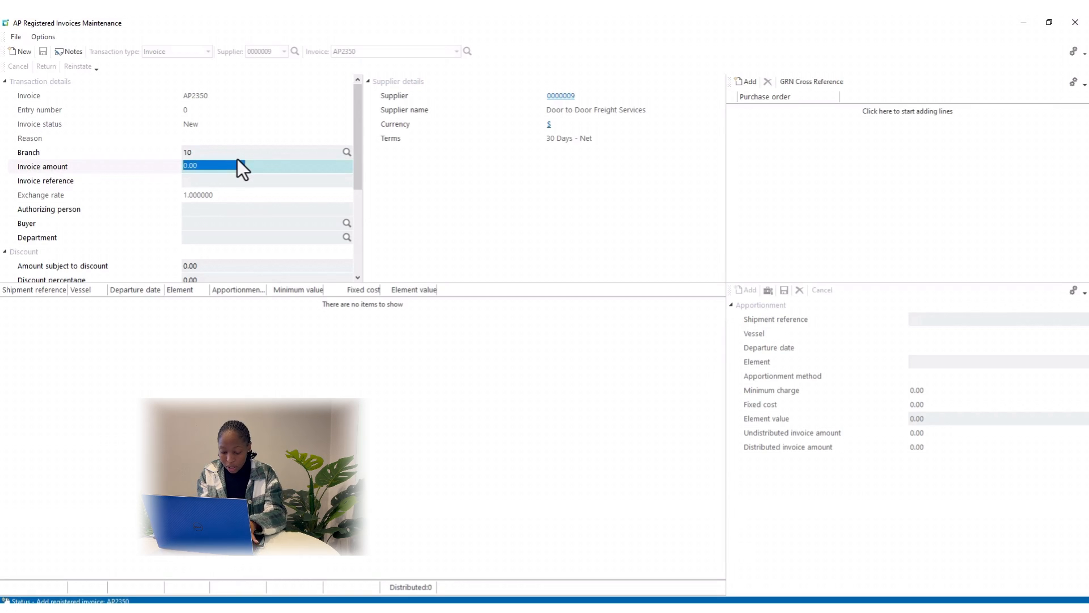
type("63")
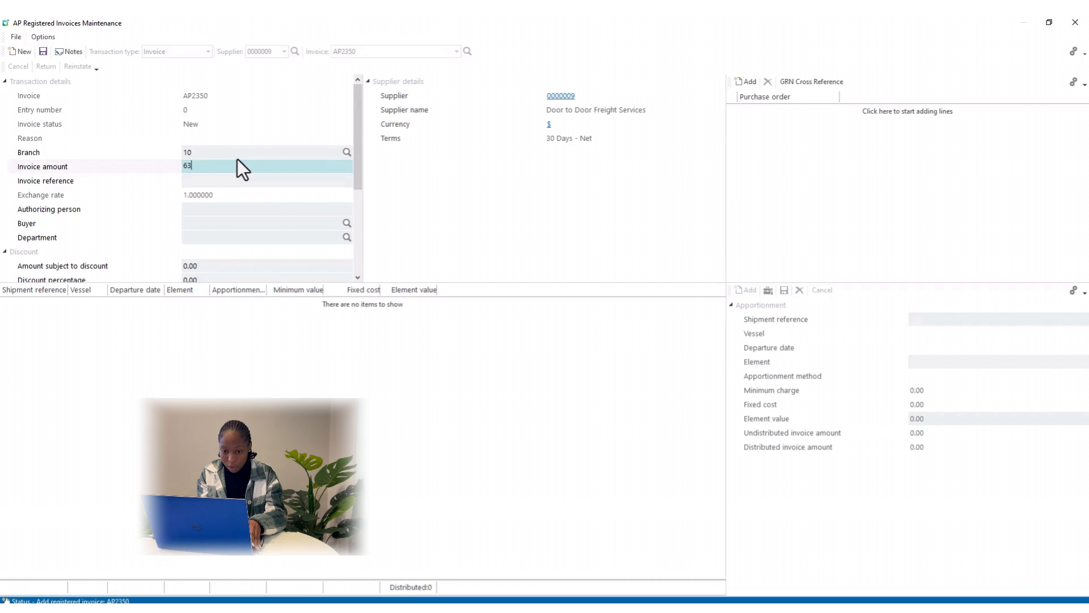
type("00")
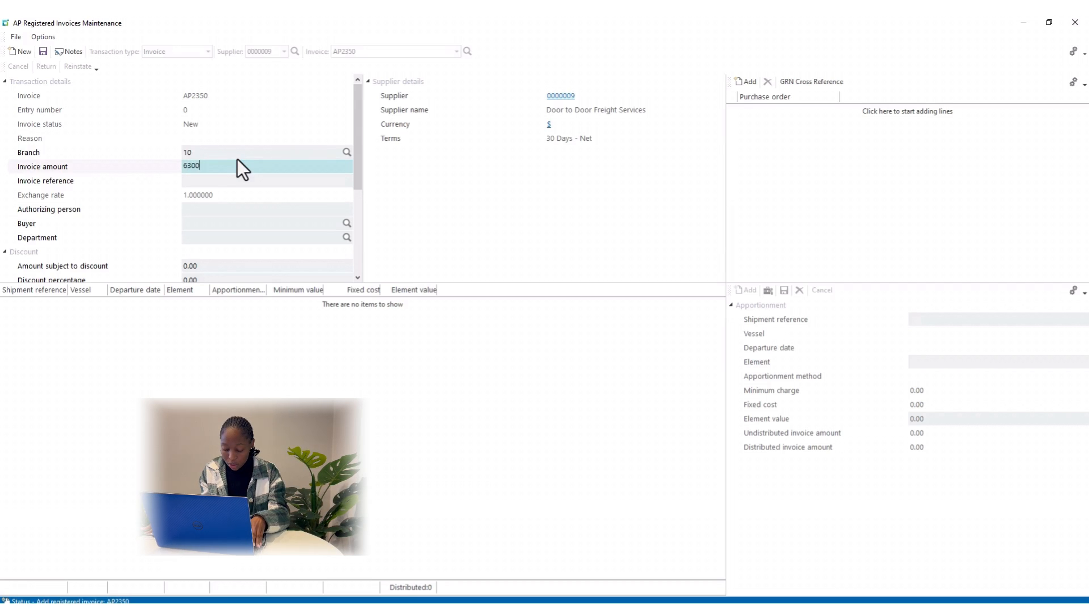
key("Tab")
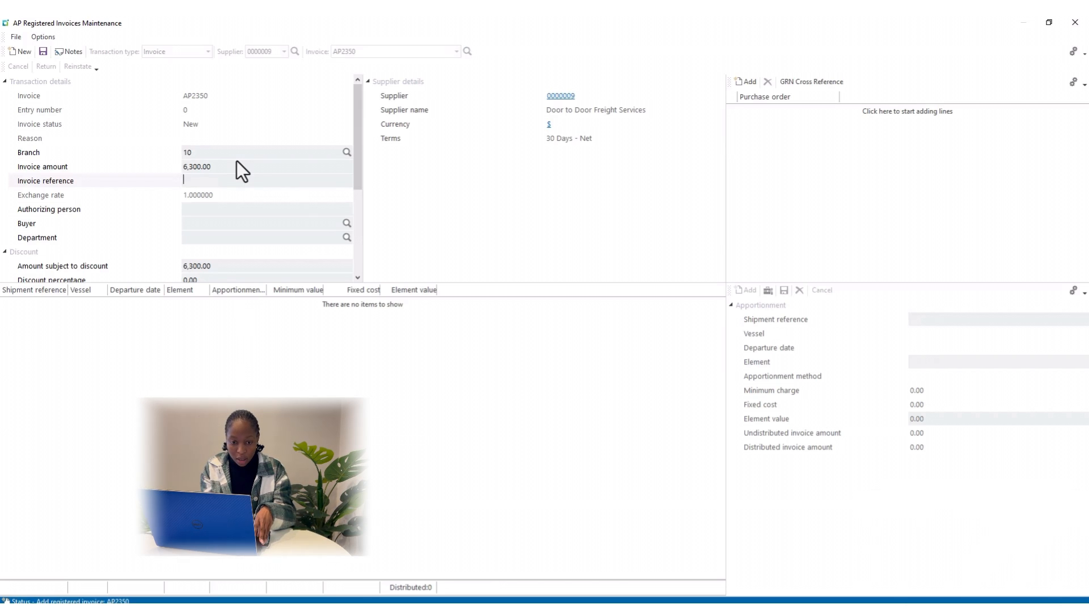
type("m")
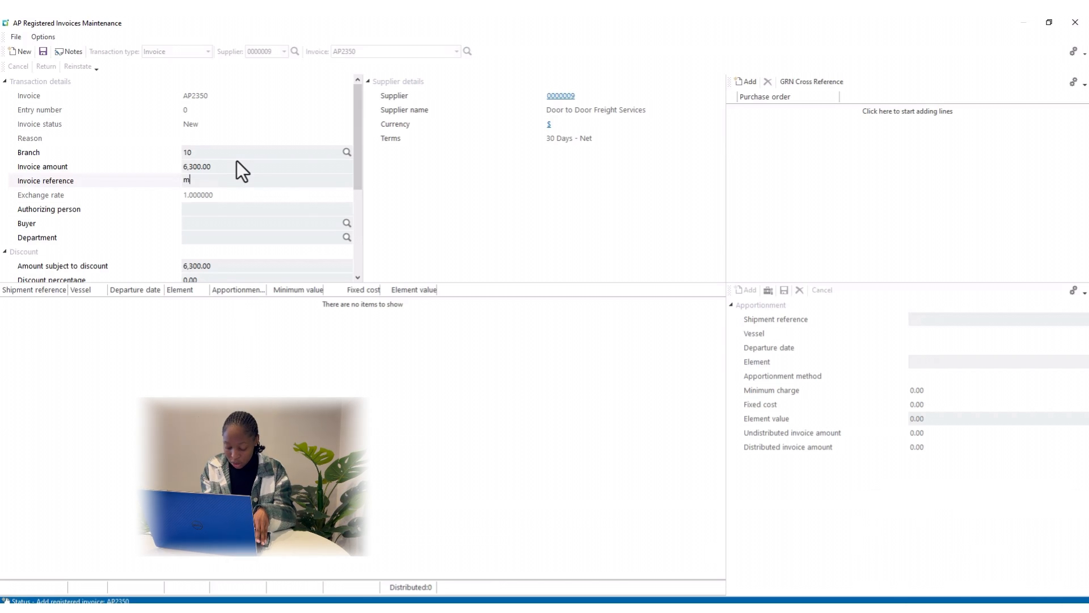
type("/")
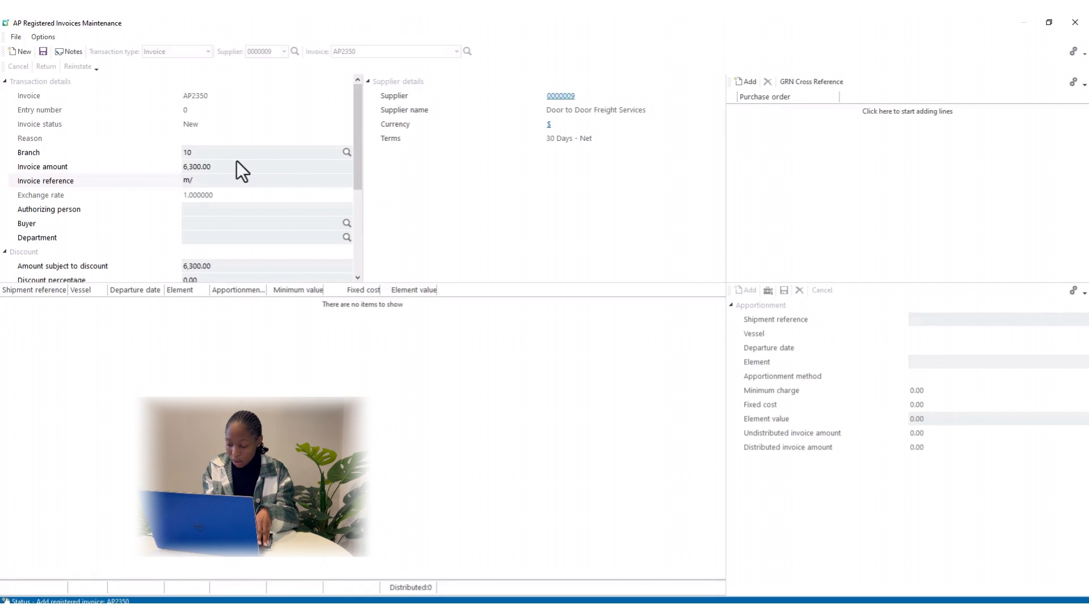
key("BackSpace")
key("BackSpace")
type("M")
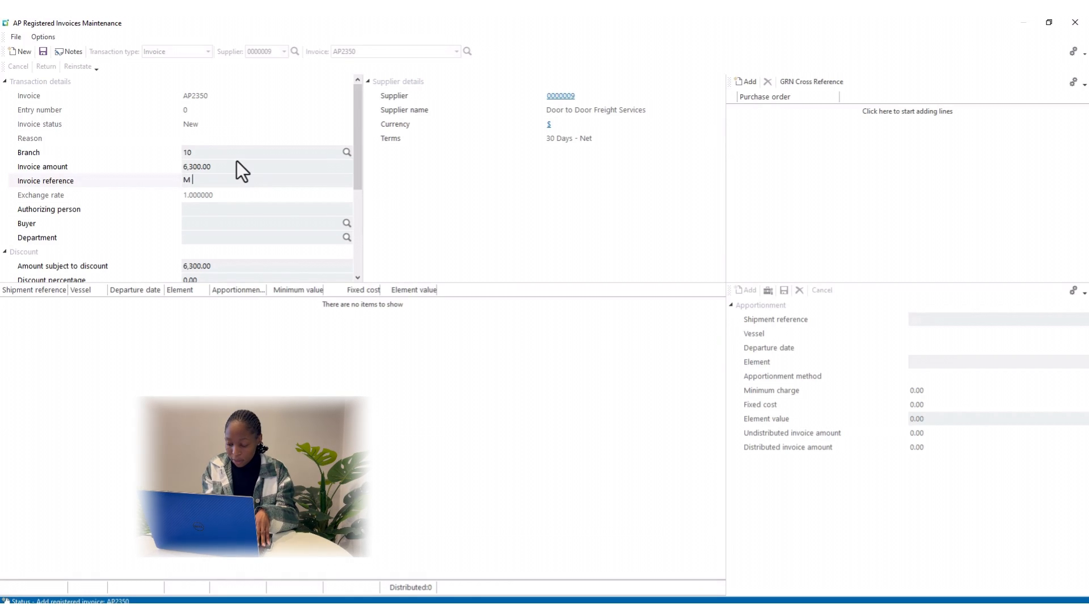
type(" P/O")
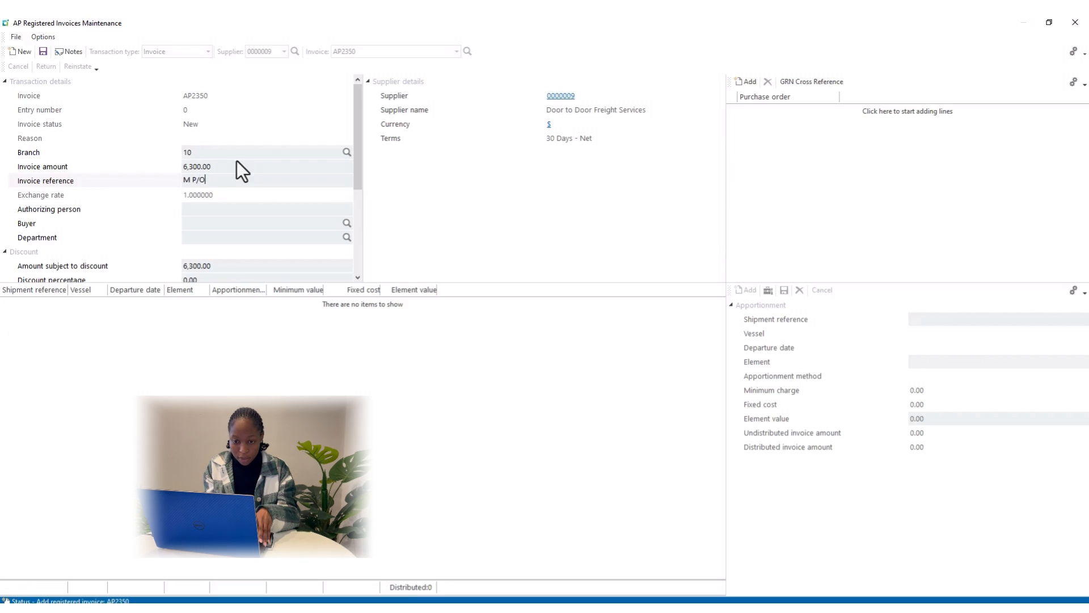
key("Tab")
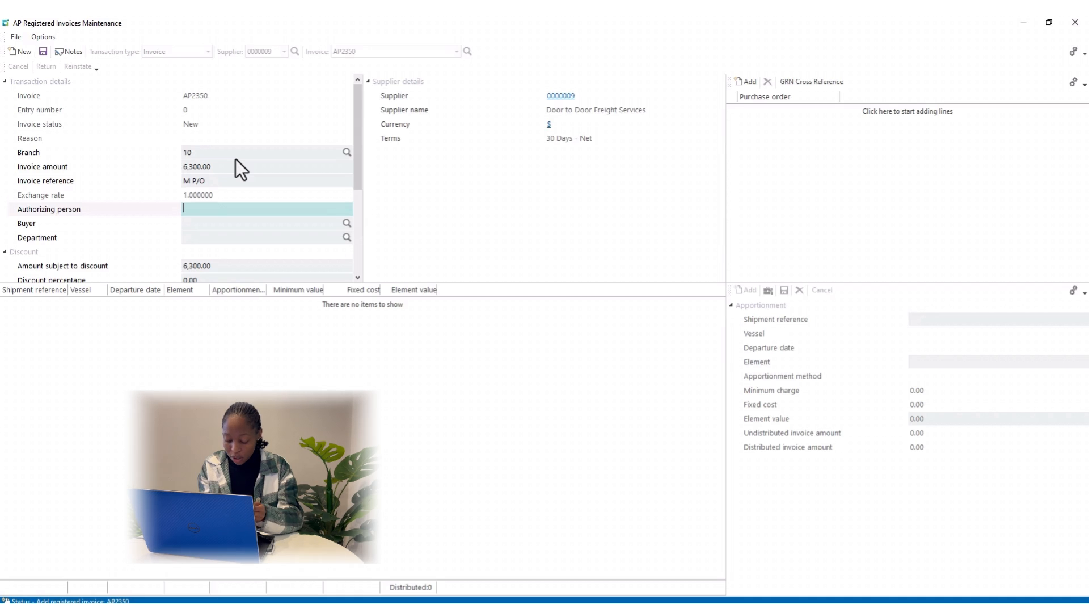
type("P ")
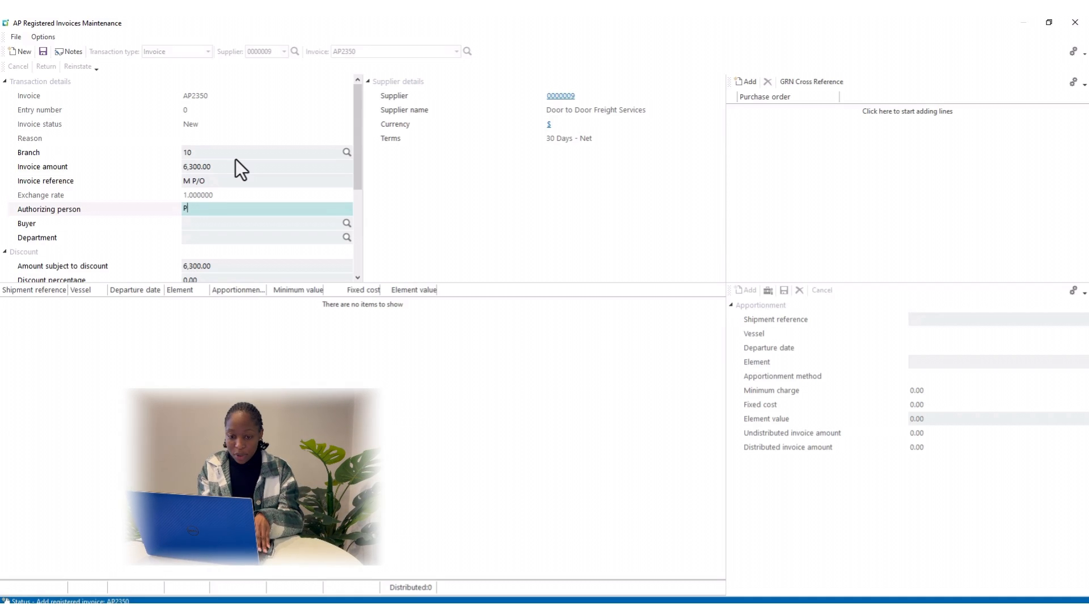
type("Sm")
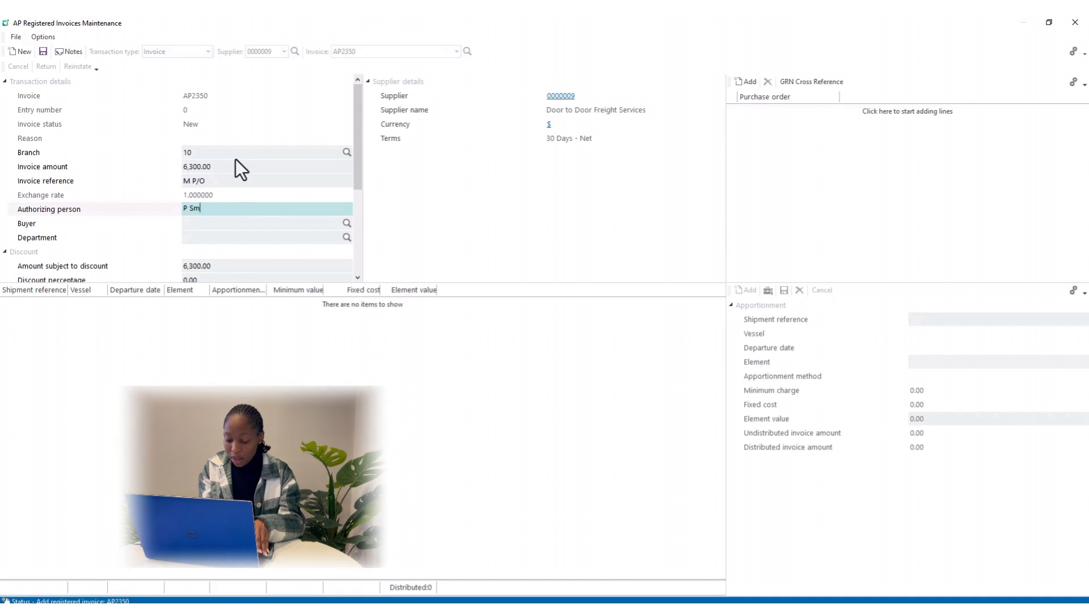
type("ith")
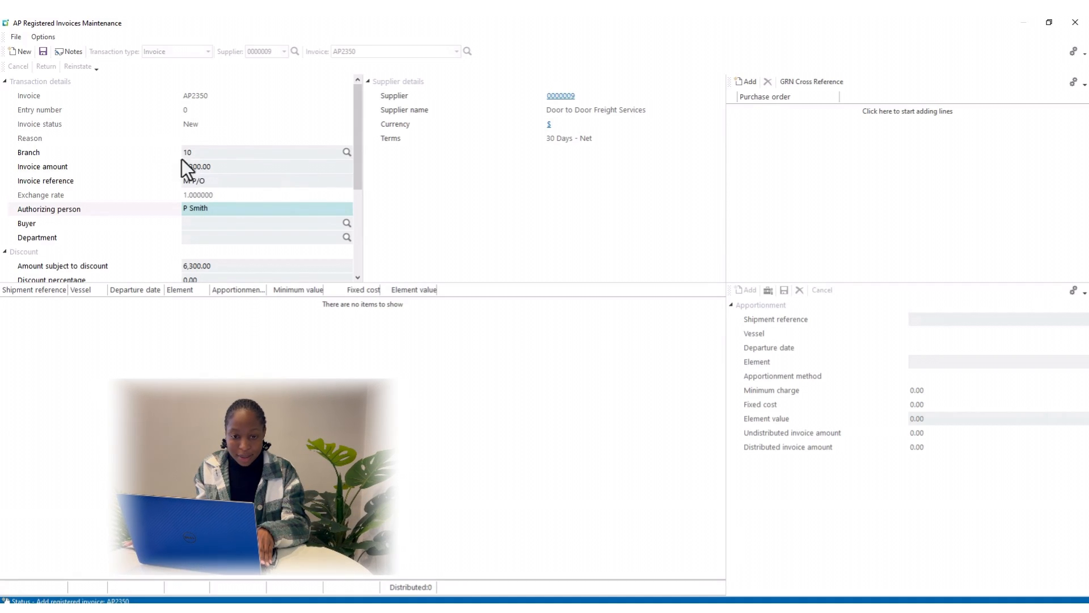
Save invoice AP2350 and relaunch AP Invoice Registration in a maximized window
left_click(43, 52)
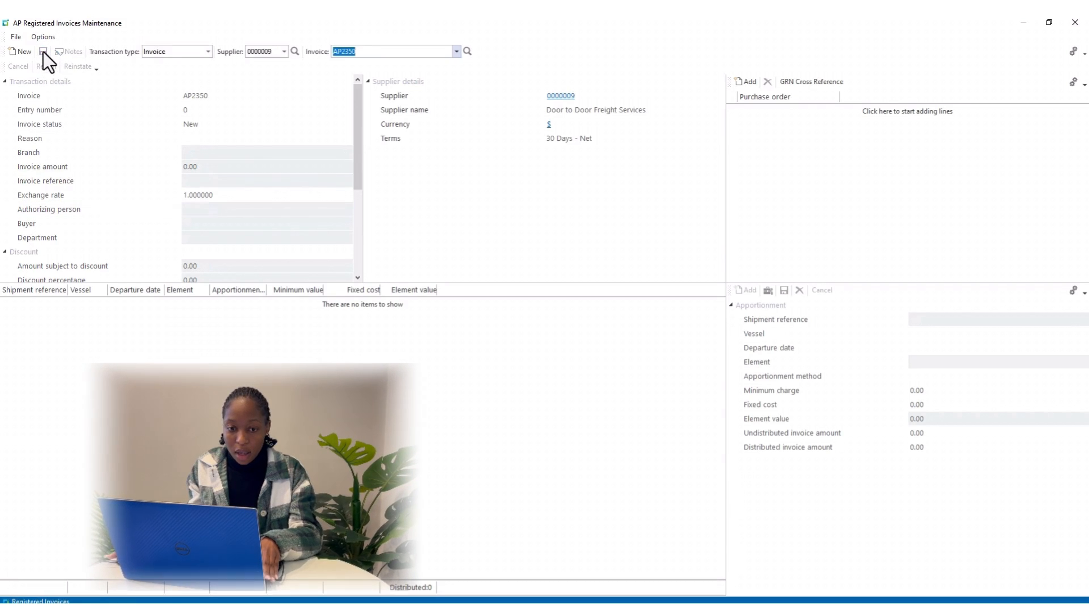
left_click(1084, 23)
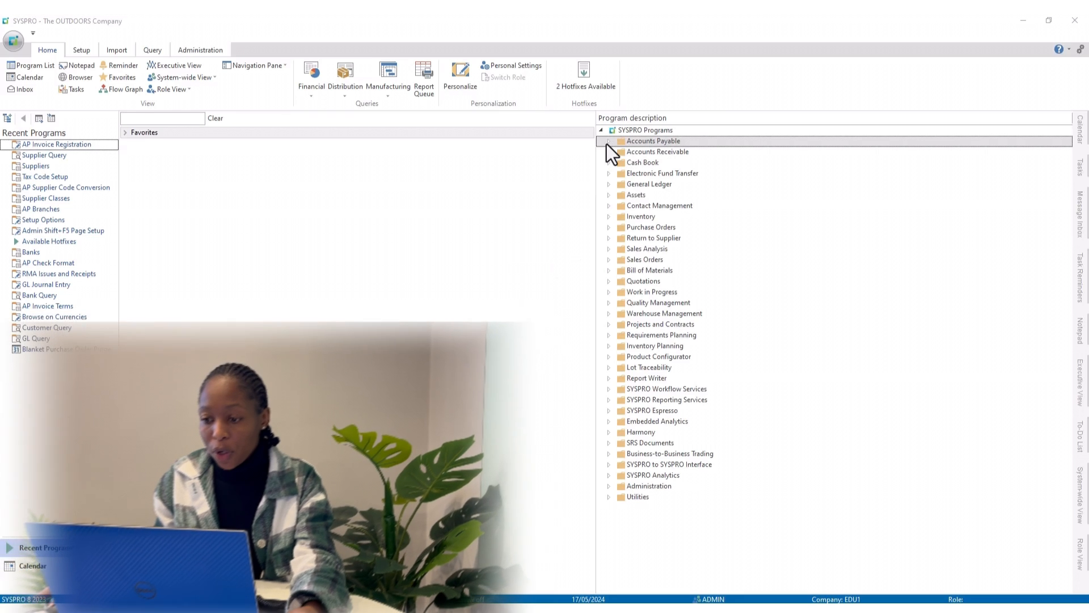
left_click(607, 142)
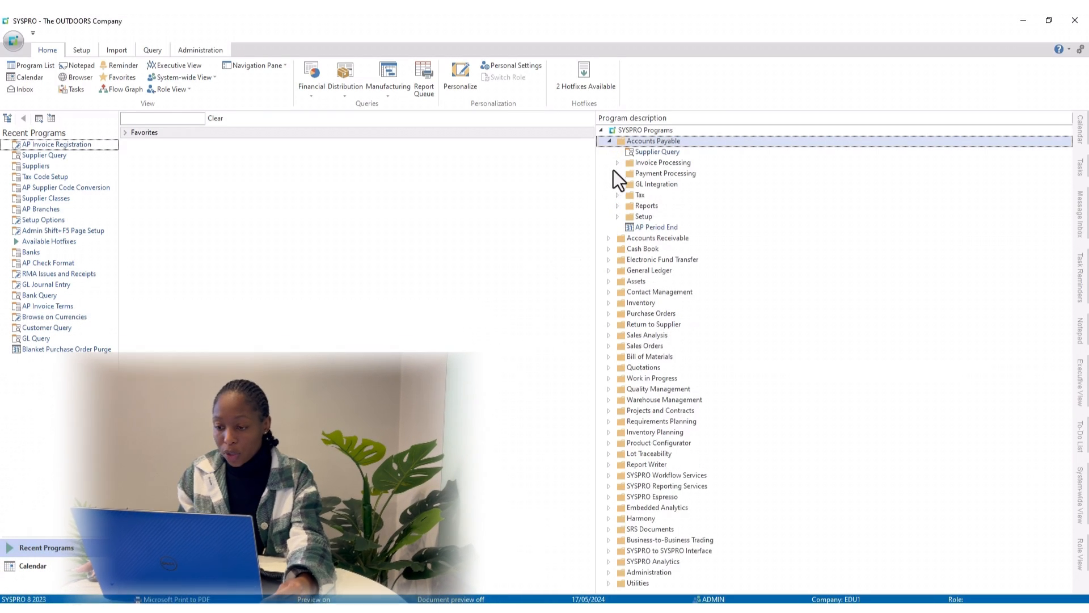
left_click(616, 164)
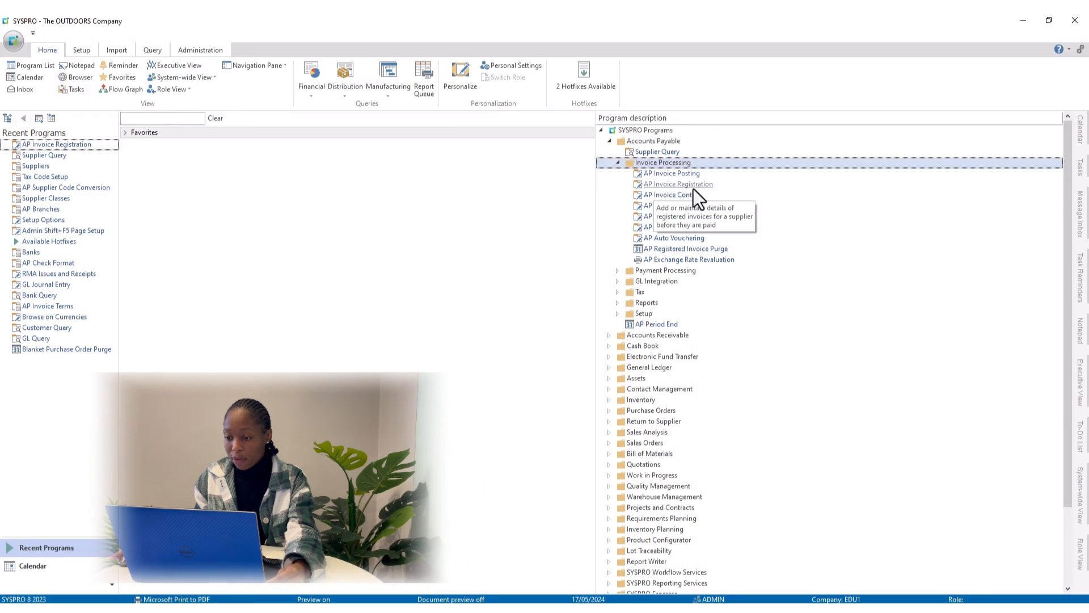
double_click(677, 184)
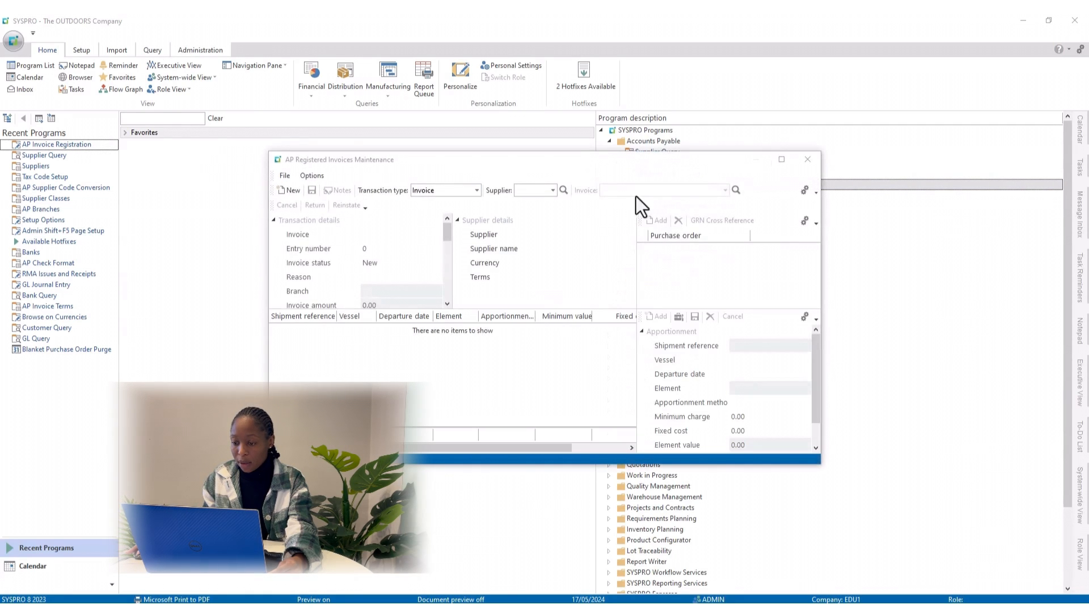
left_click(782, 160)
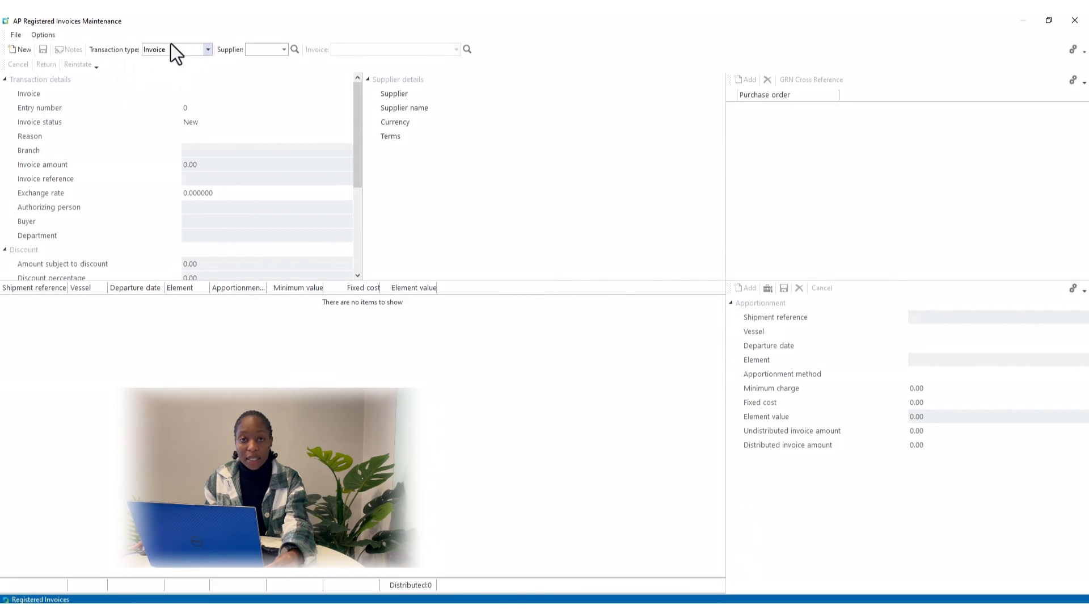
Switch the transaction type to Add credit note for supplier 9, numbered AP2398
left_click(208, 50)
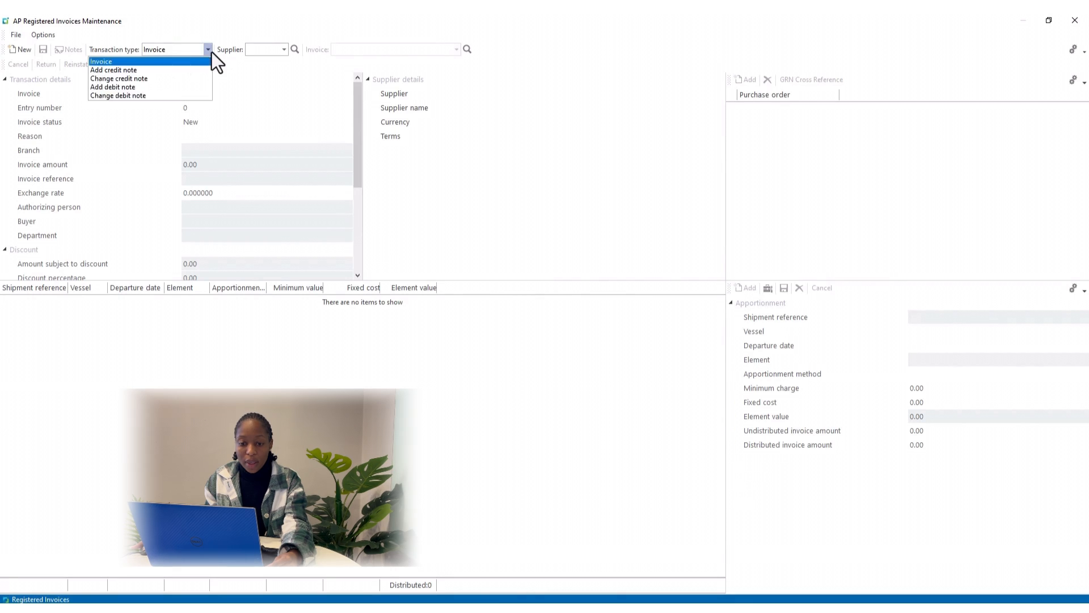
left_click(127, 70)
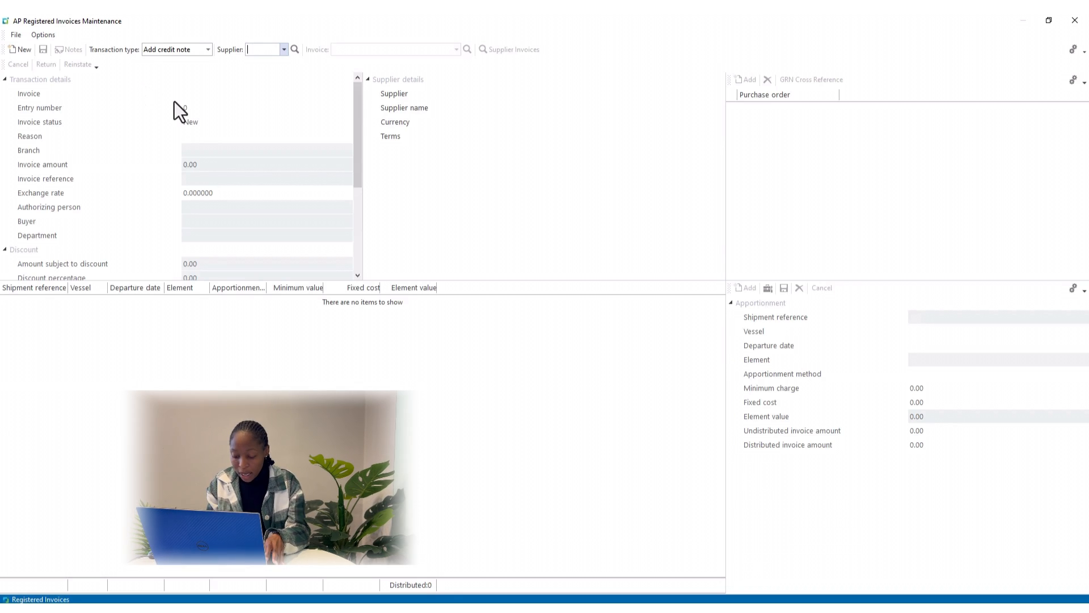
type("9")
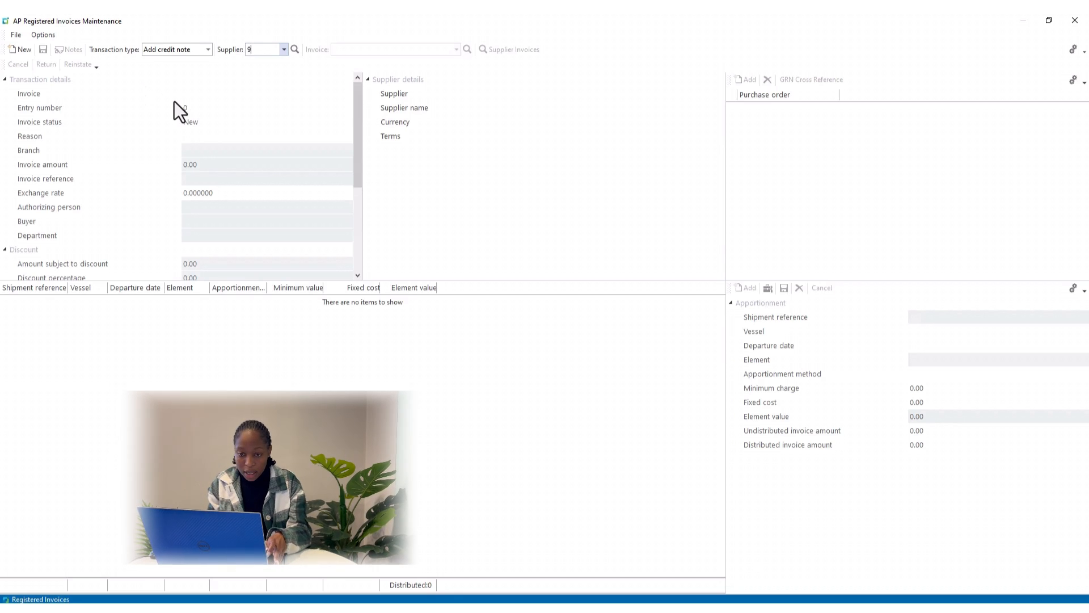
key("Tab")
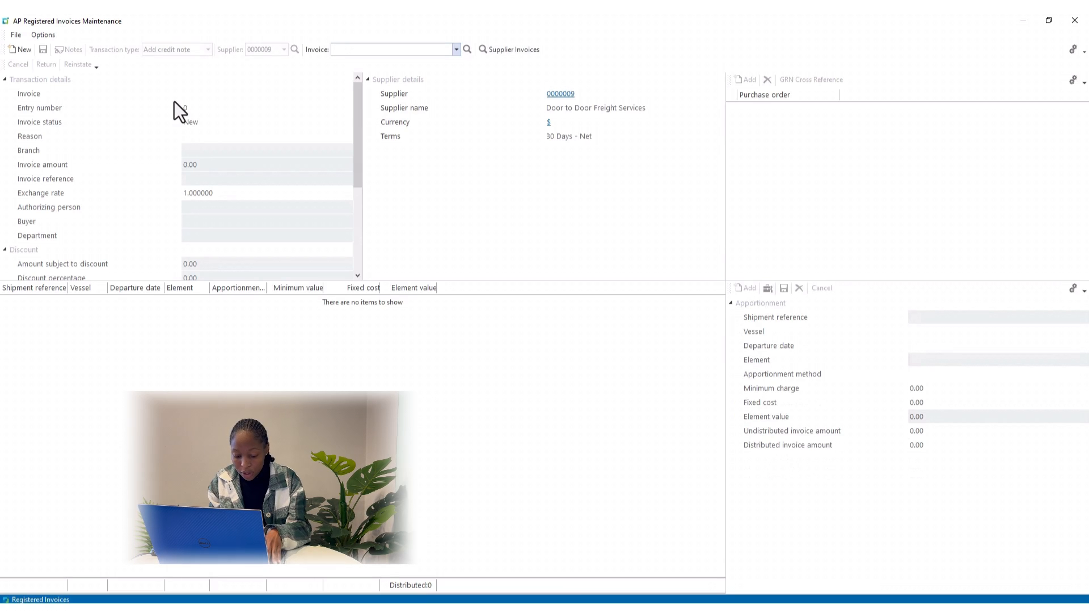
type("AP2398")
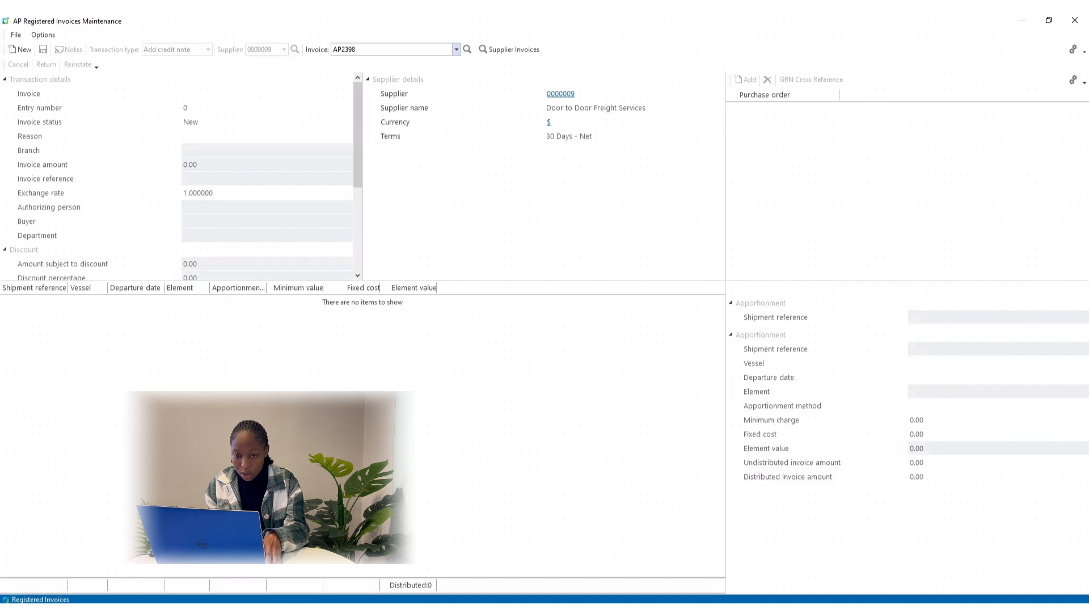
key("Return")
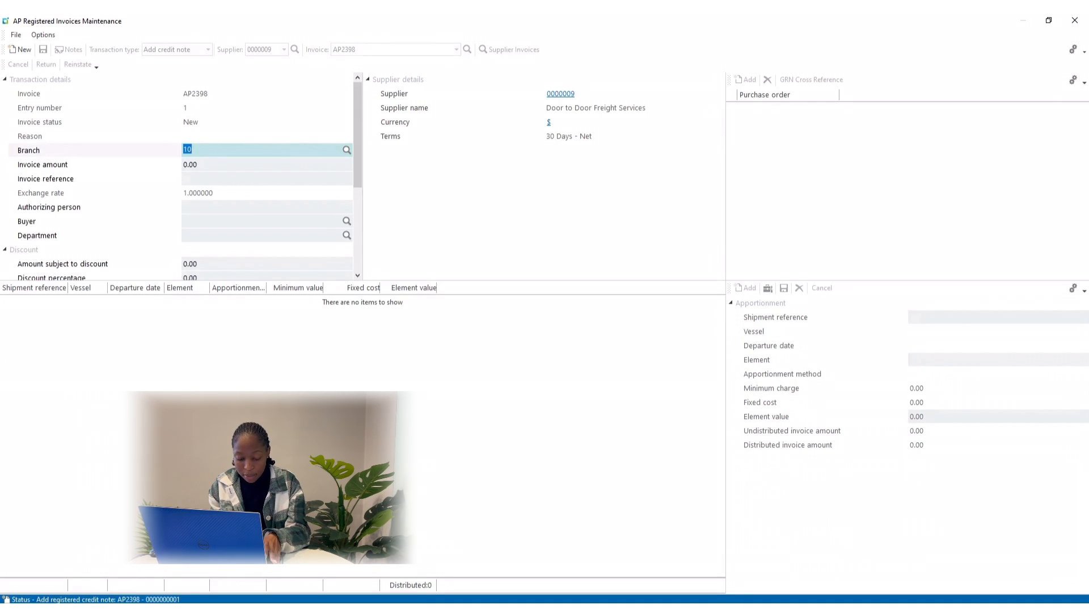
Enter amount 113.00, reference RCN 398 and the authorizing person, then save
key("Return")
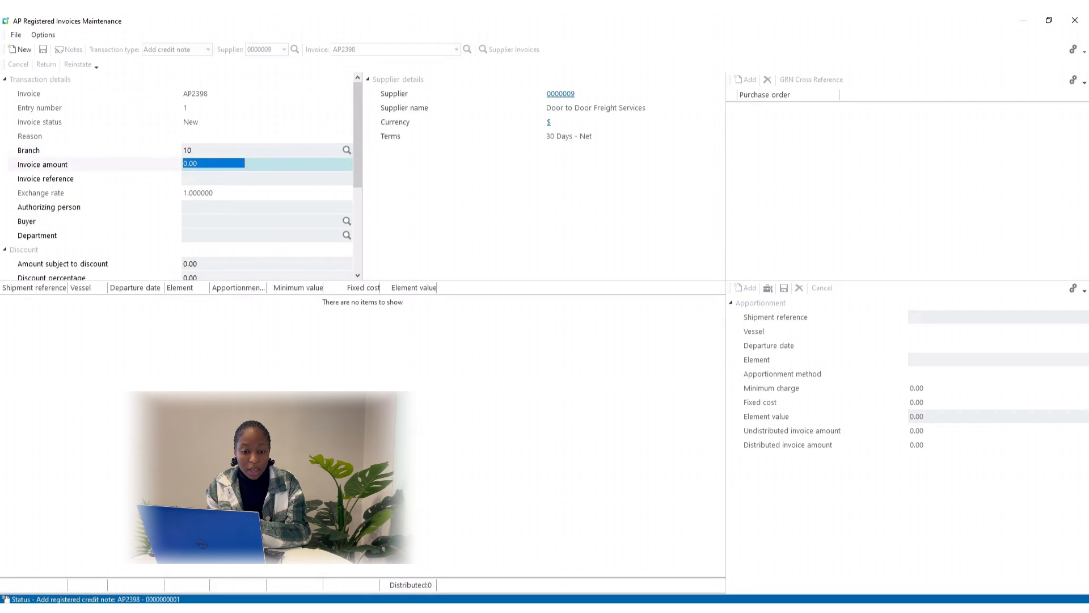
type("1")
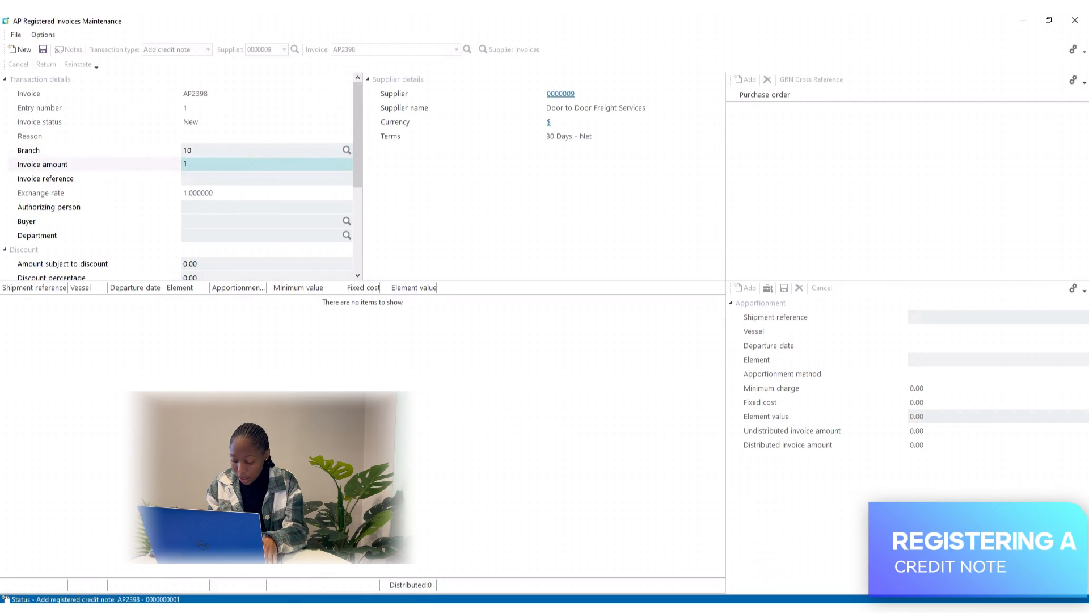
type("13")
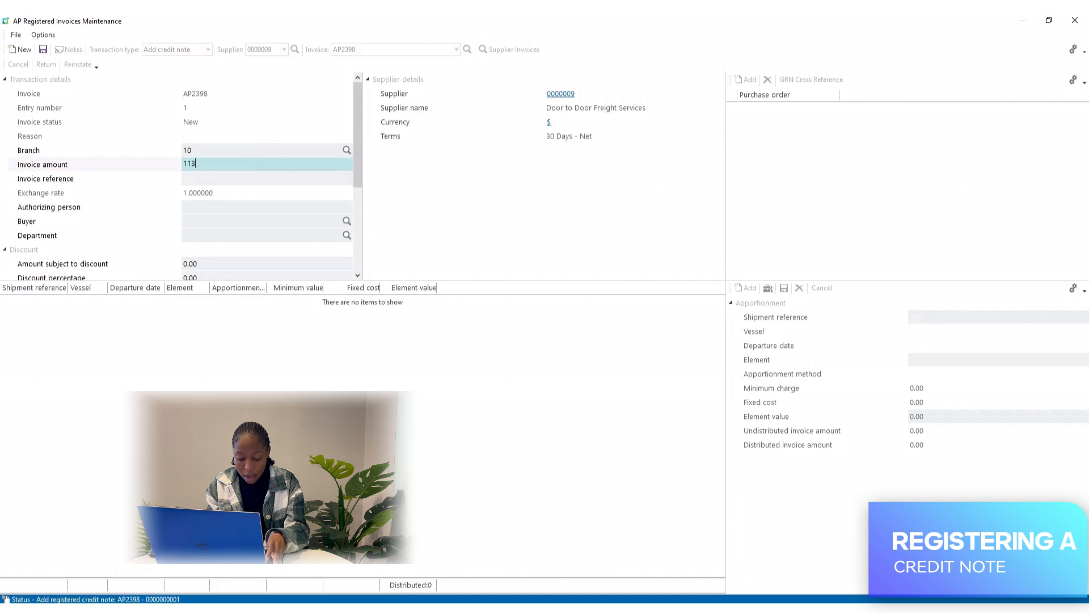
key("Return")
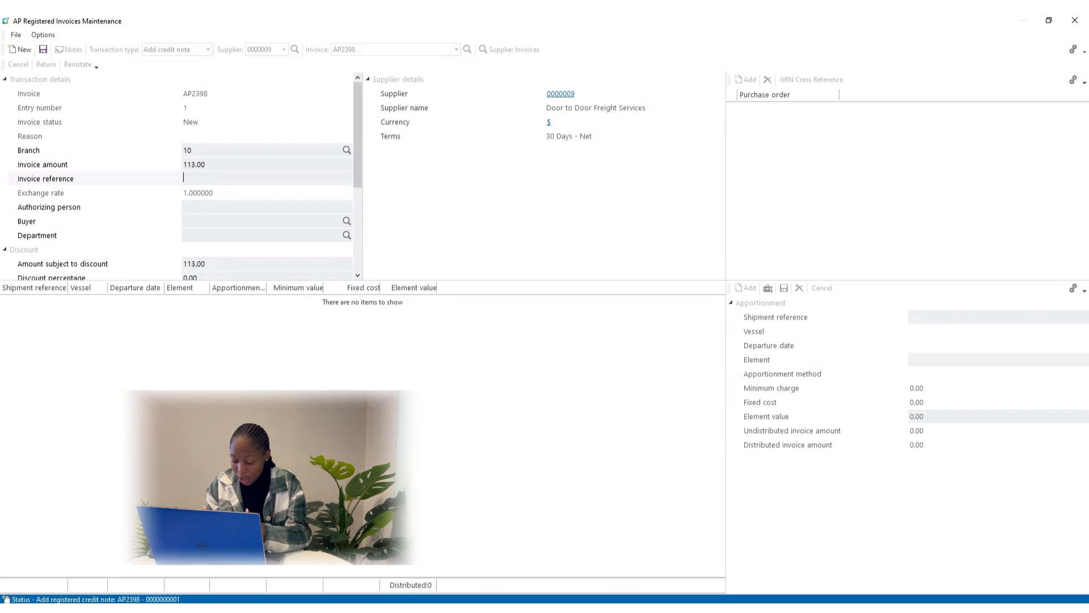
type("RC")
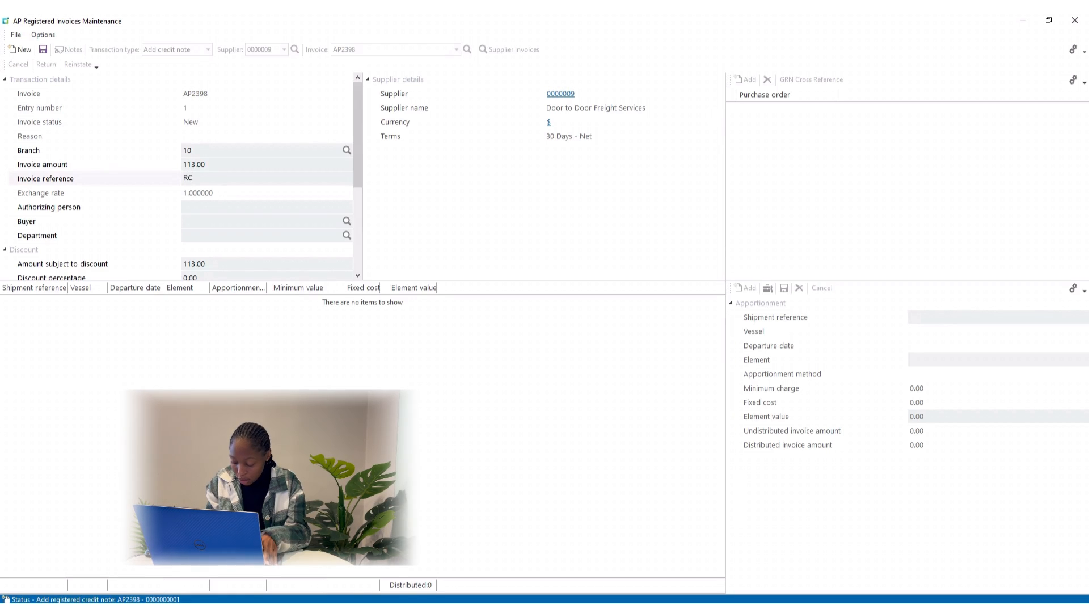
type("N")
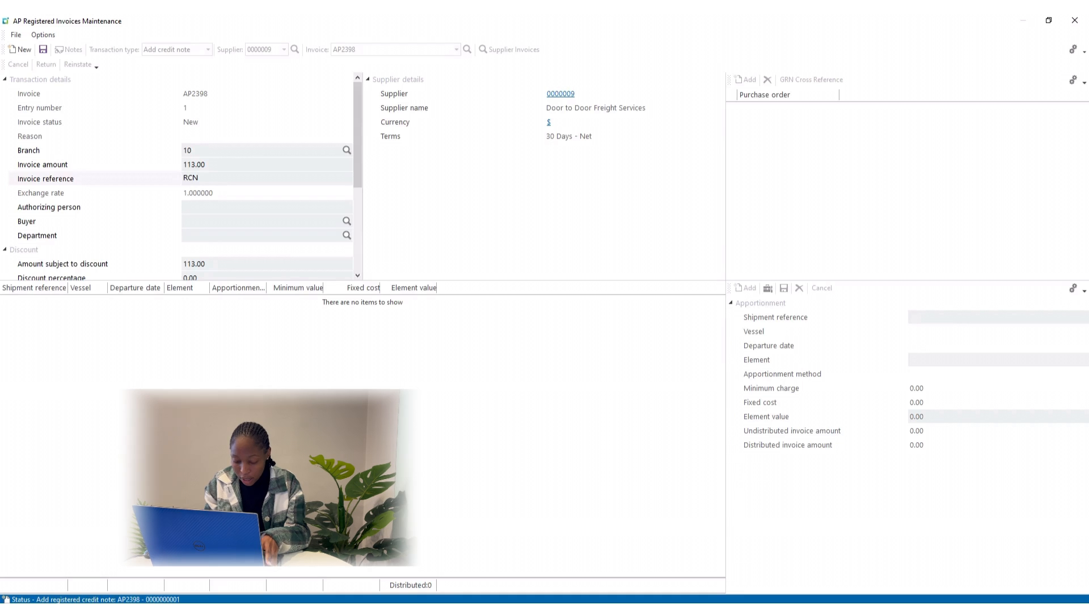
type(" 398")
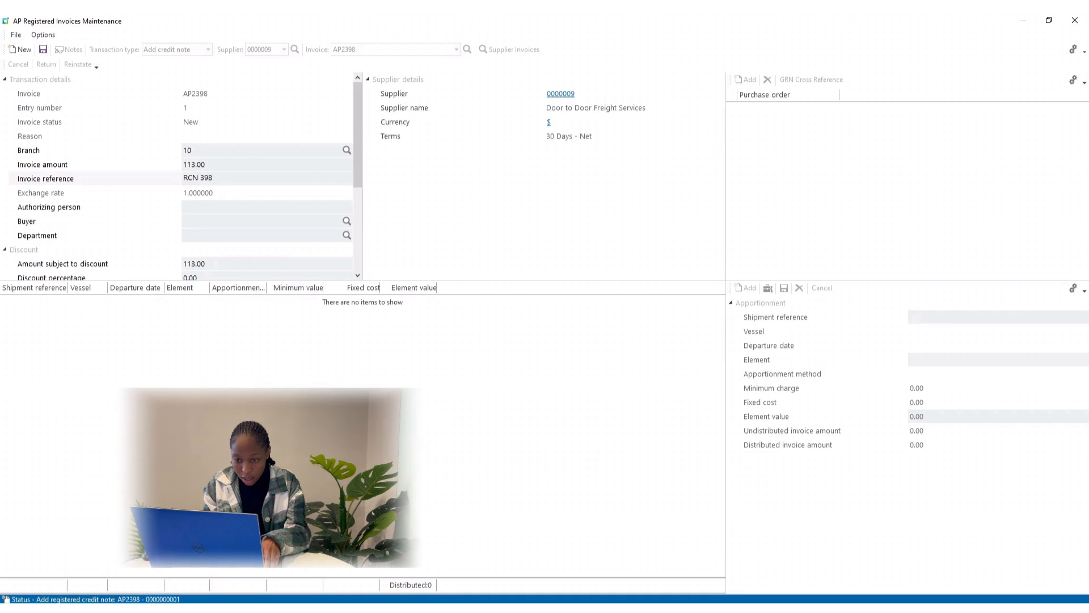
key("Tab")
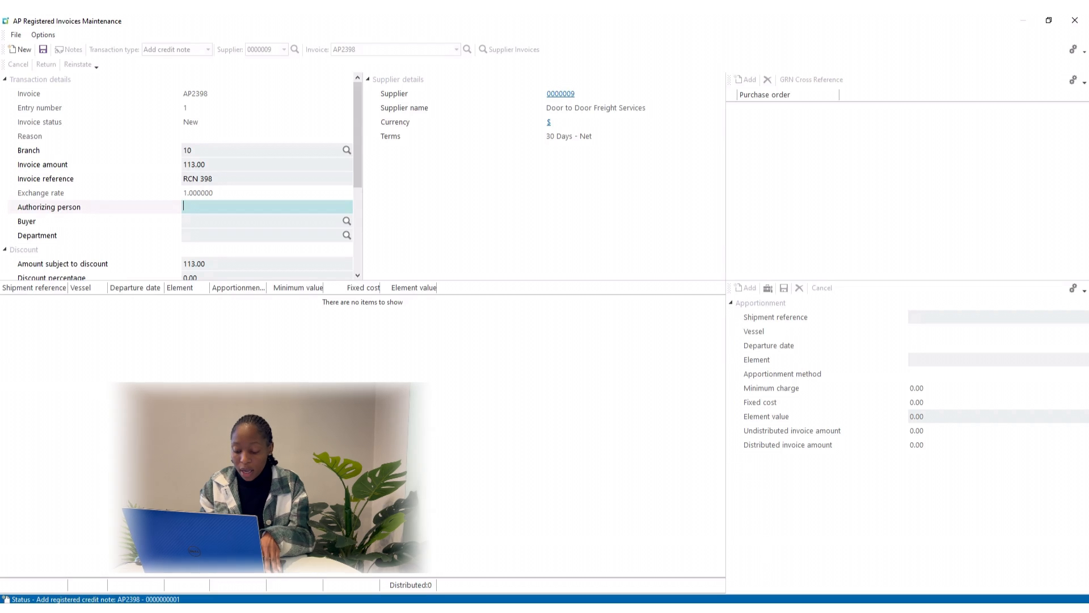
type("P")
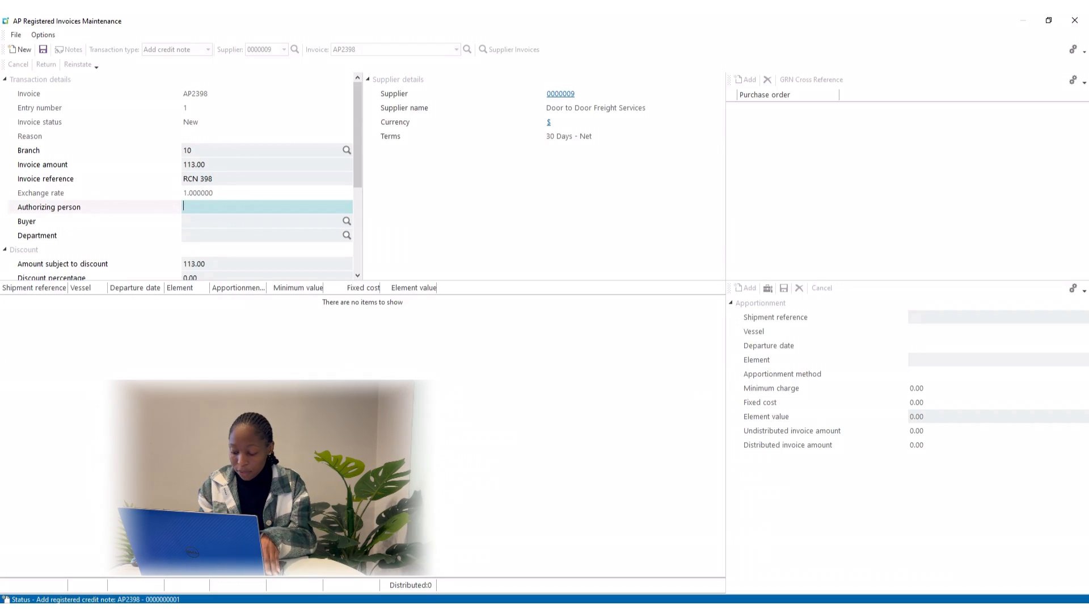
type(" Smith")
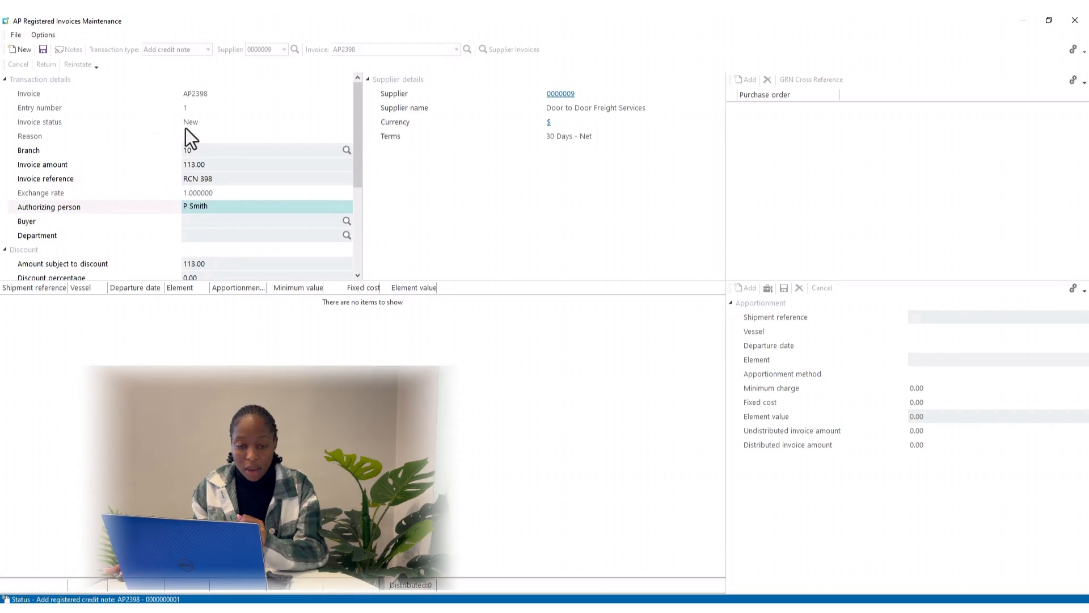
left_click(44, 49)
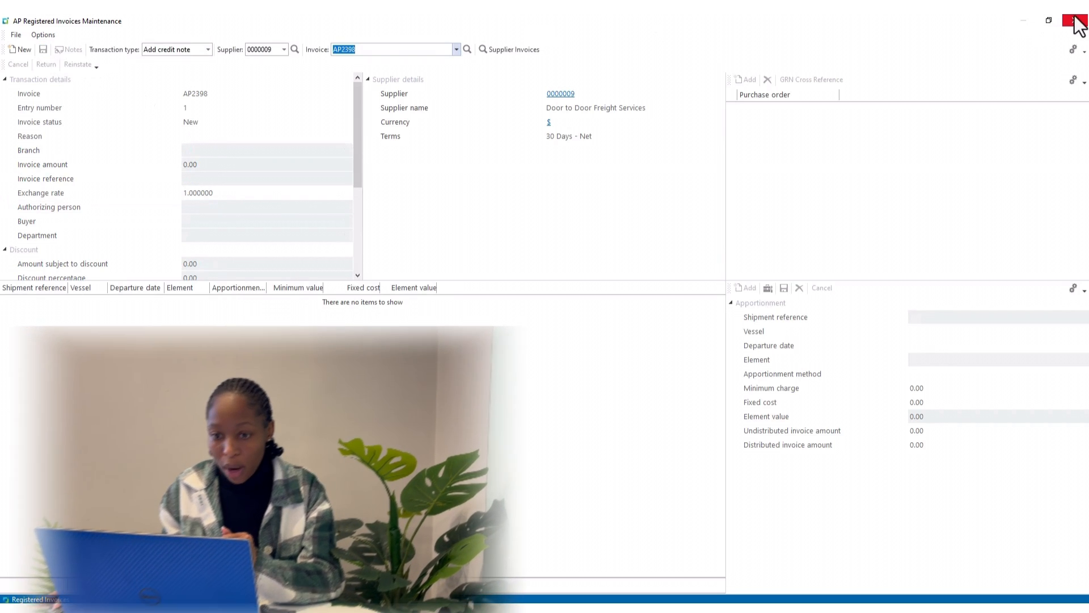
Close the credit note form and reopen AP Invoice Registration maximized from Accounts Payable > Invoice Processing
left_click(1075, 20)
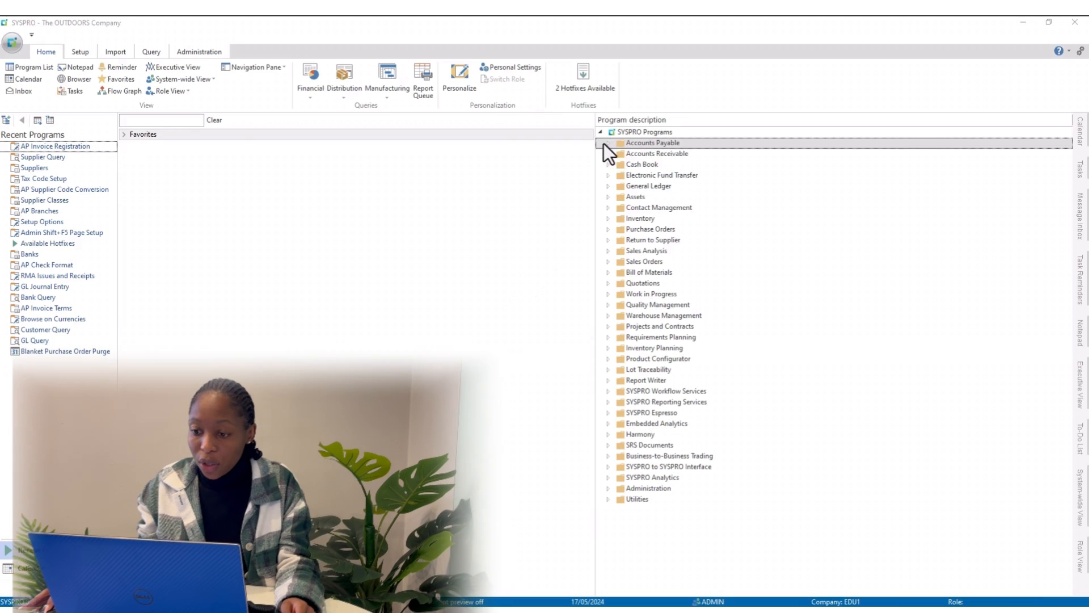
left_click(604, 145)
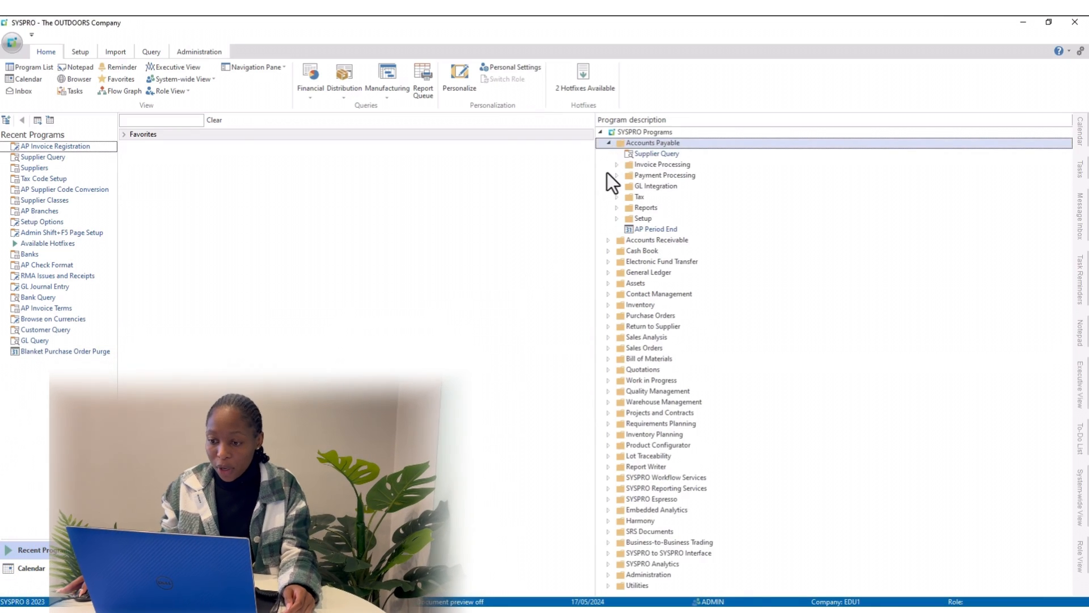
left_click(616, 165)
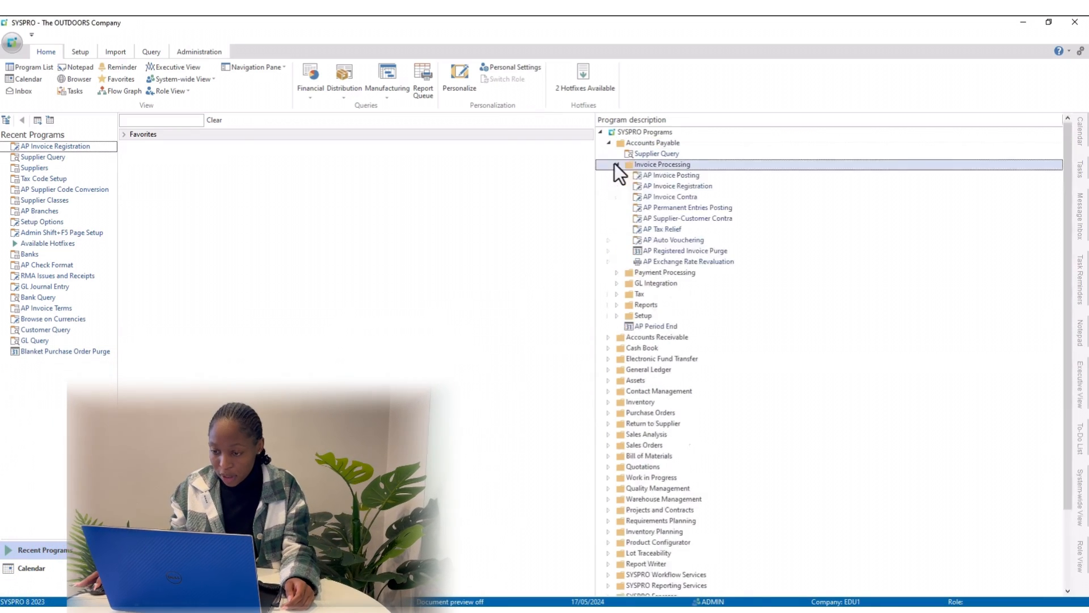
double_click(669, 189)
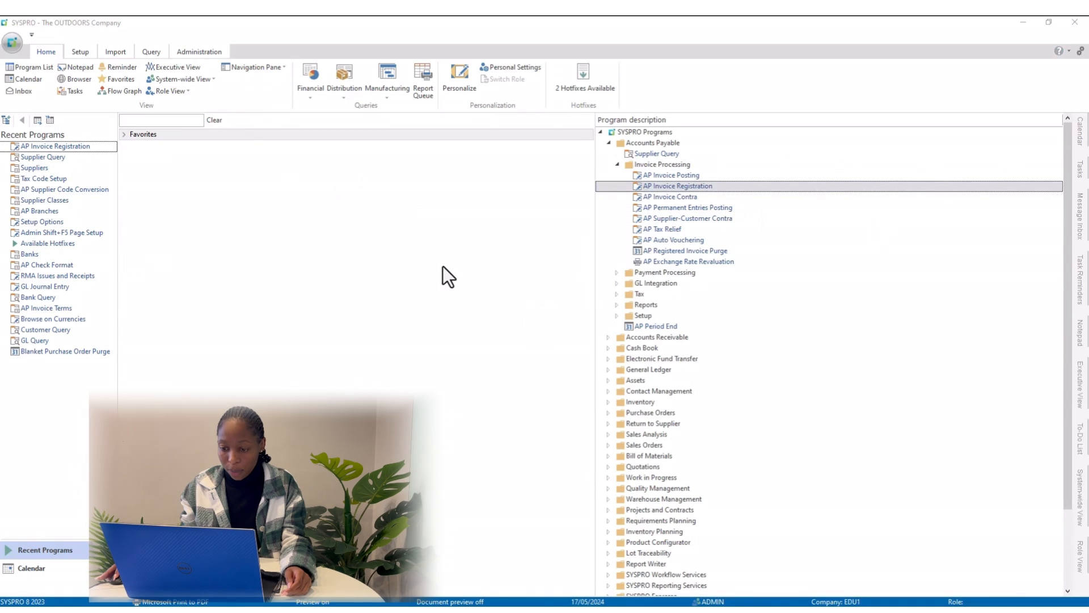
left_click(782, 165)
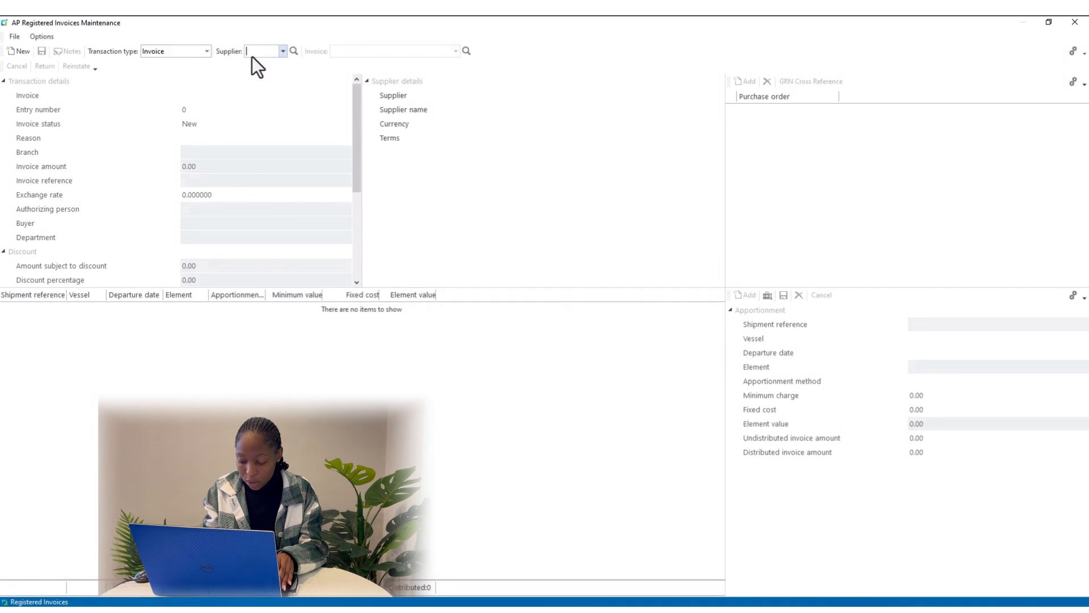
Load registered invoice 784 for supplier 0000003, Multi Media Promotions
key("Tab")
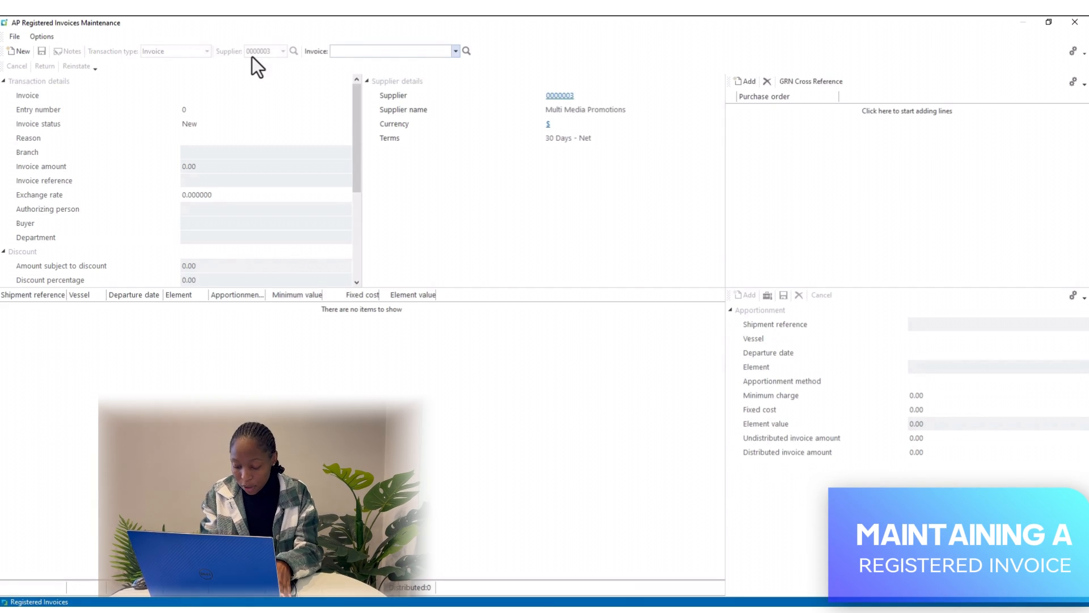
type("784")
key("Return")
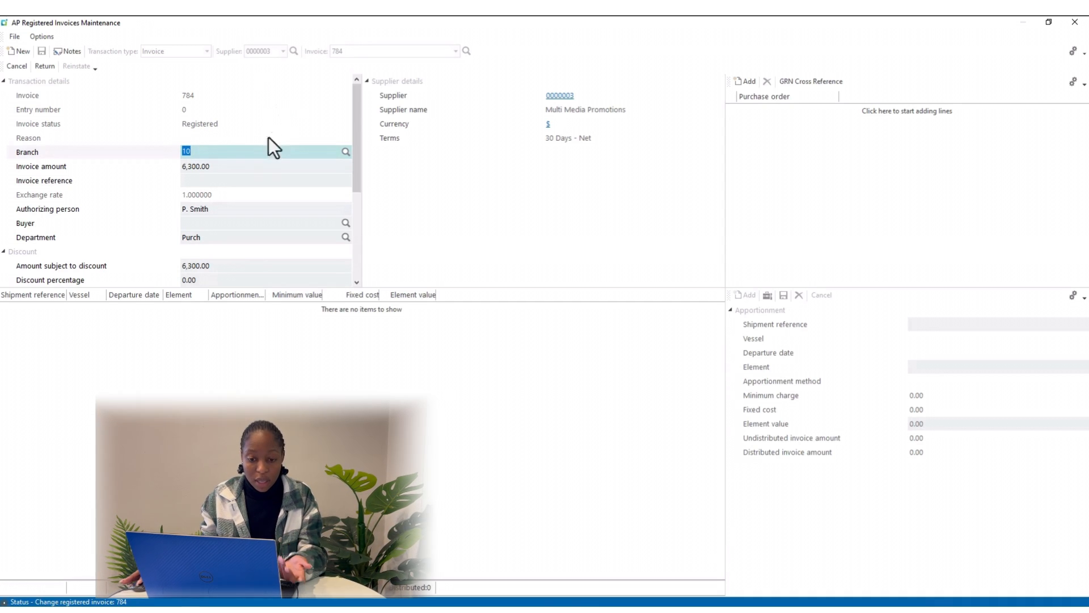
Retype the invoice amount as 6300, correcting the mistaken 15000 entry
left_click(237, 165)
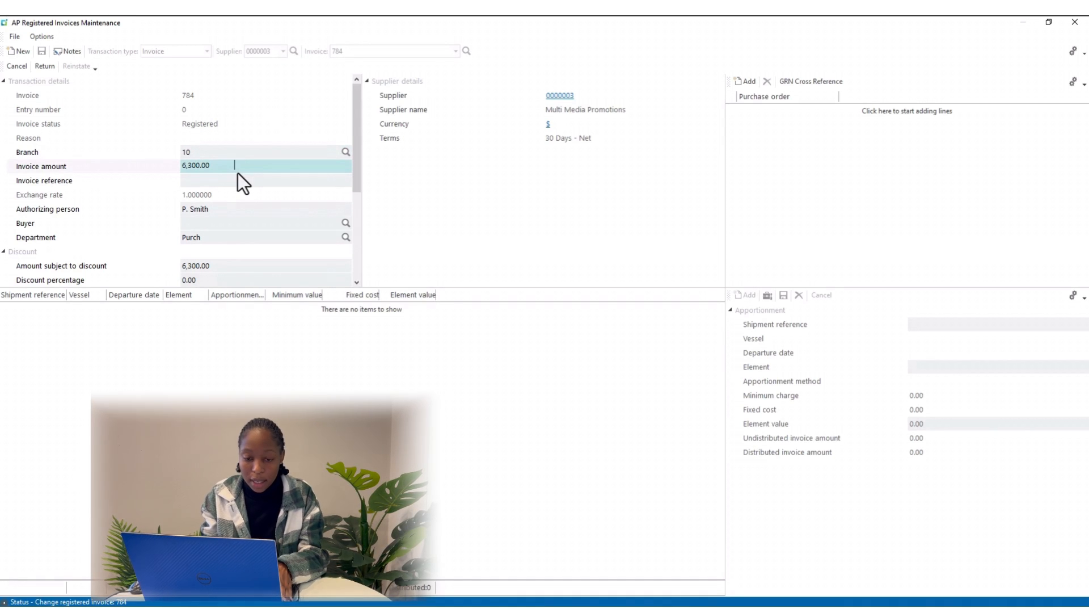
key("BackSpace")
key("BackSpace")
key("BackSpace")
key("BackSpace")
key("BackSpace")
key("BackSpace")
key("BackSpace")
key("BackSpace")
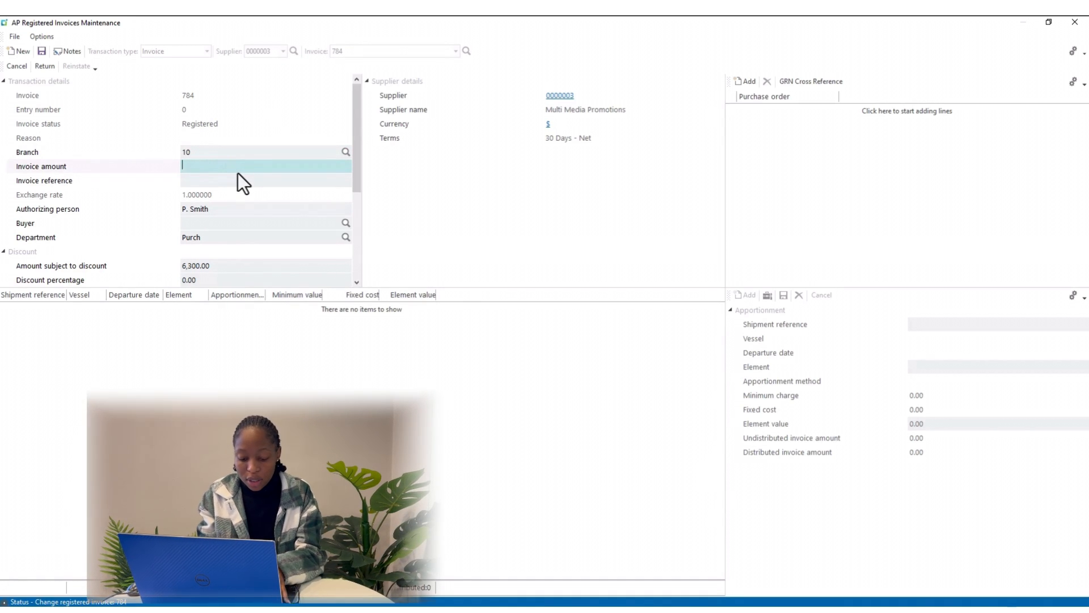
type("15000")
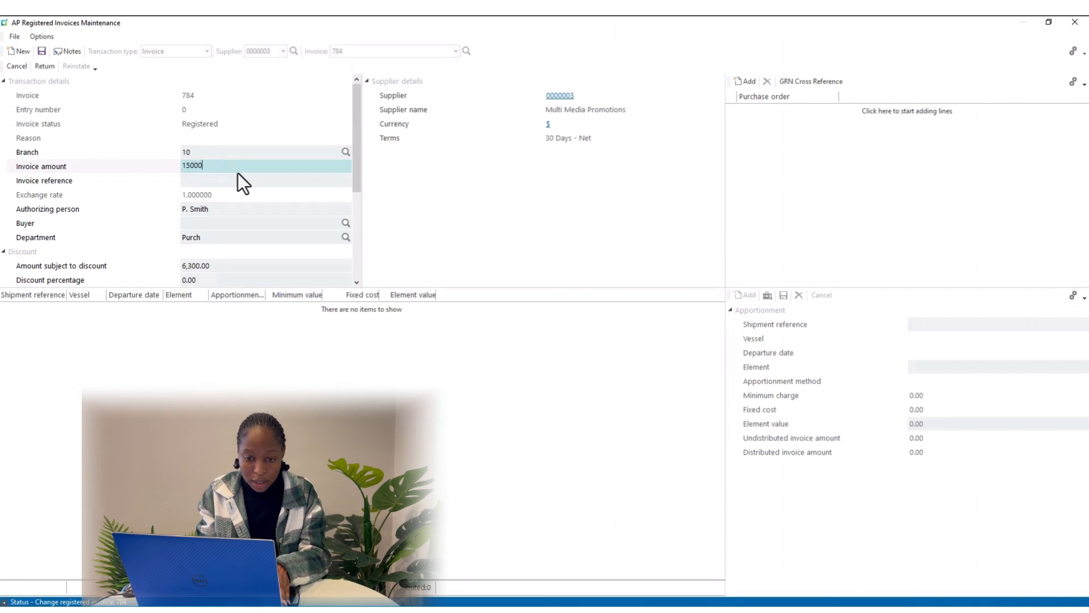
key("BackSpace")
key("BackSpace")
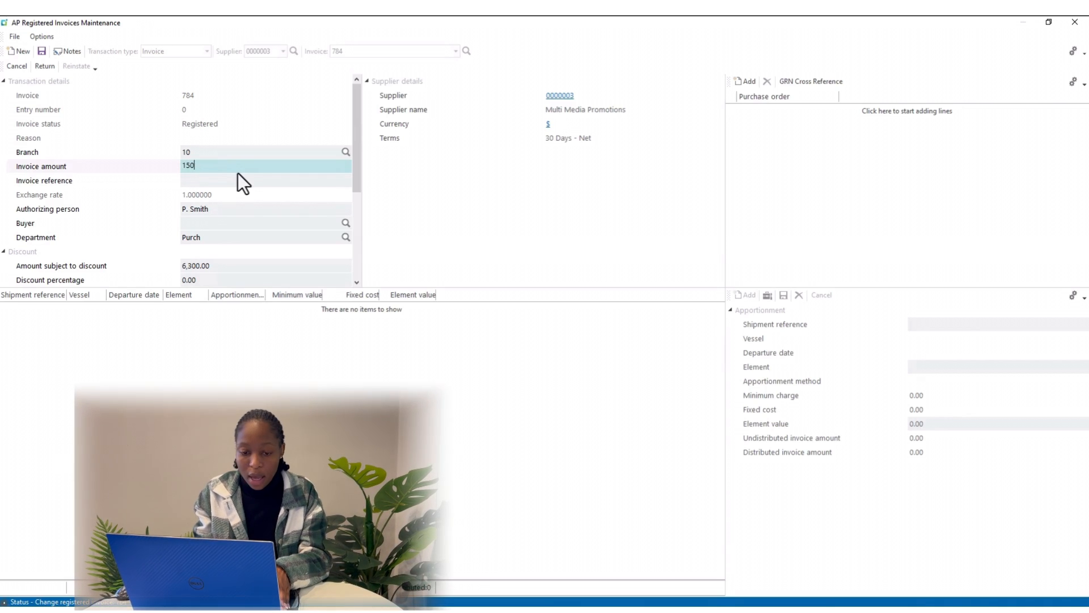
key("BackSpace")
key("BackSpace")
key("BackSpace")
type("6")
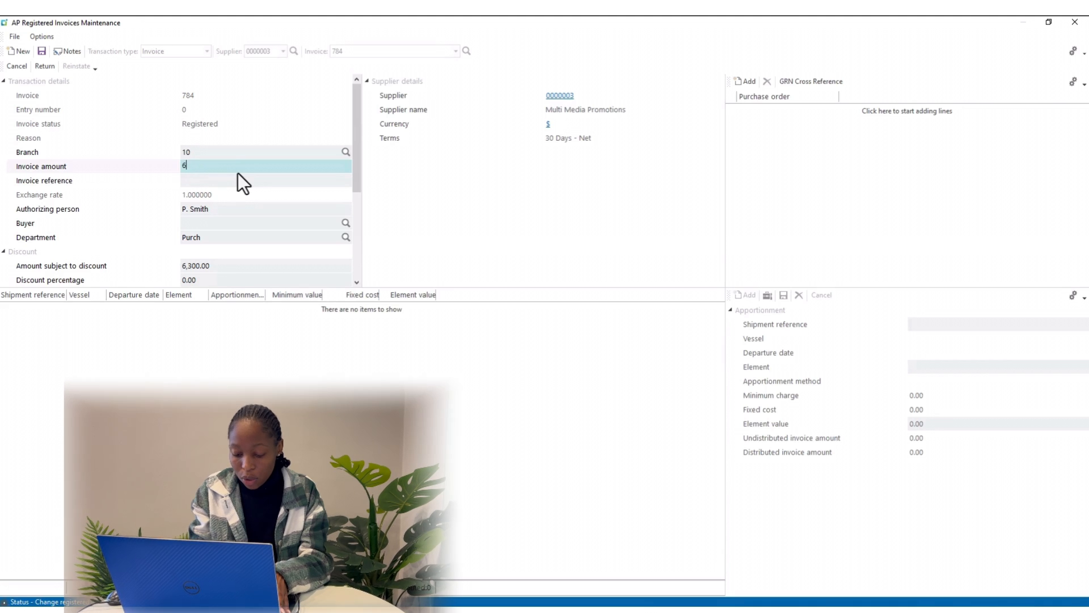
type("300")
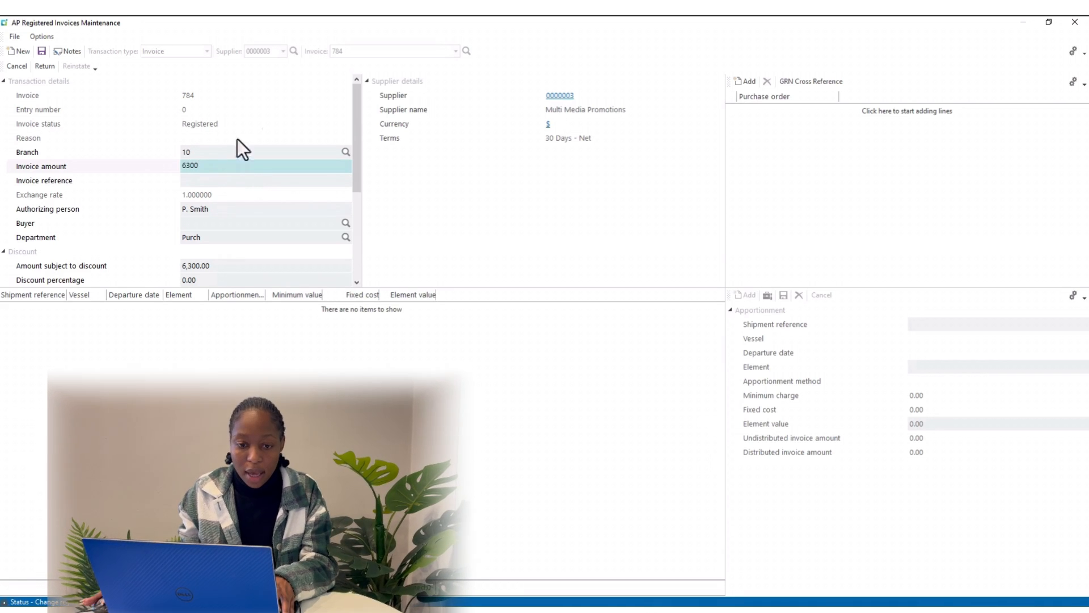
Save invoice 784 at 6,300 and relaunch AP Invoice Registration at full screen
left_click(45, 56)
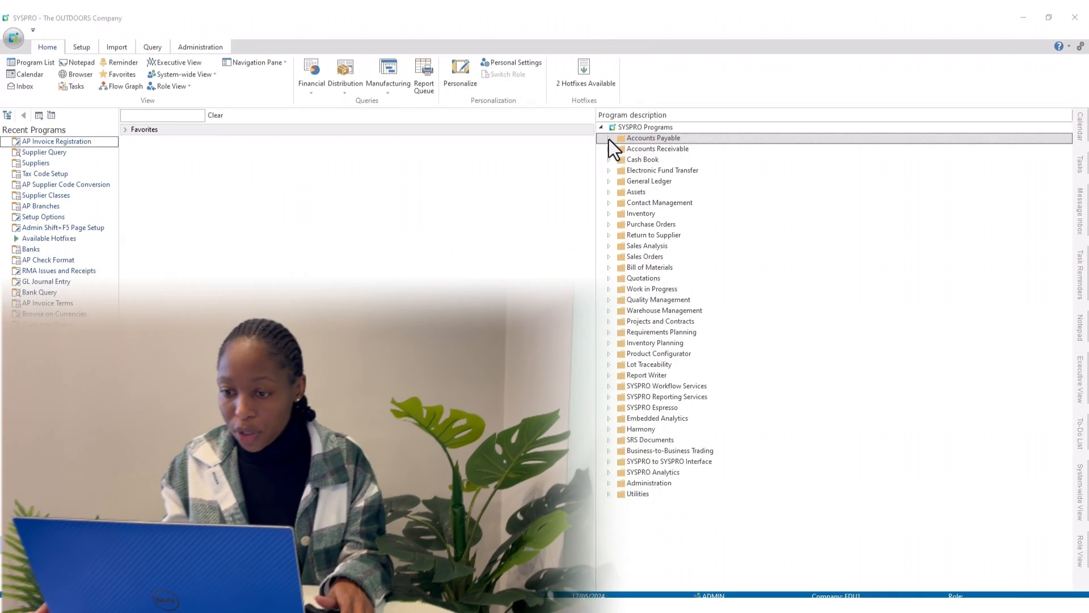
left_click(609, 137)
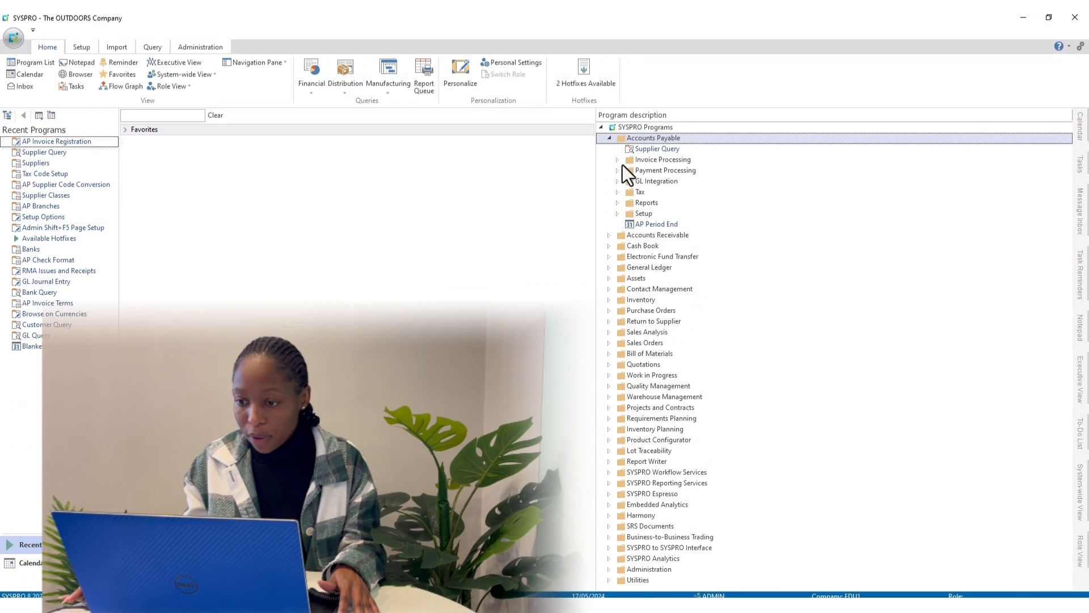
left_click(618, 160)
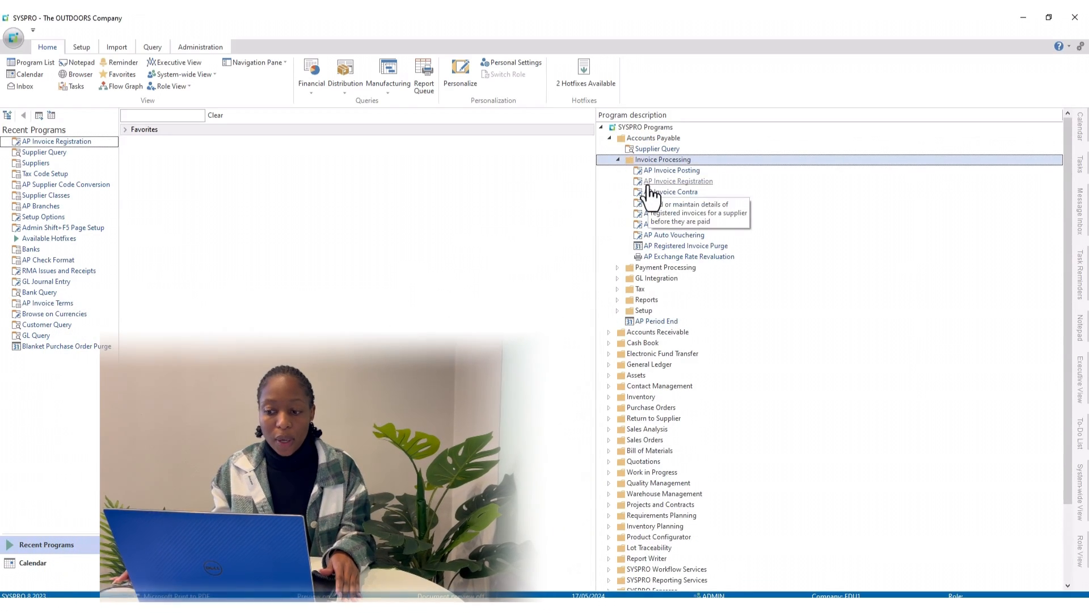
left_click(686, 184)
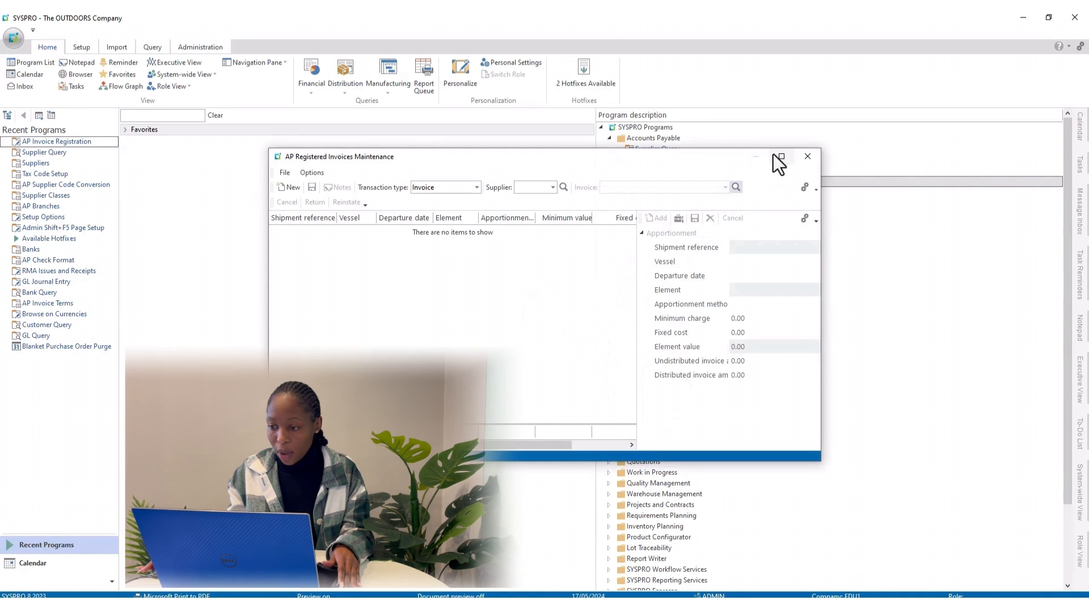
left_click(780, 159)
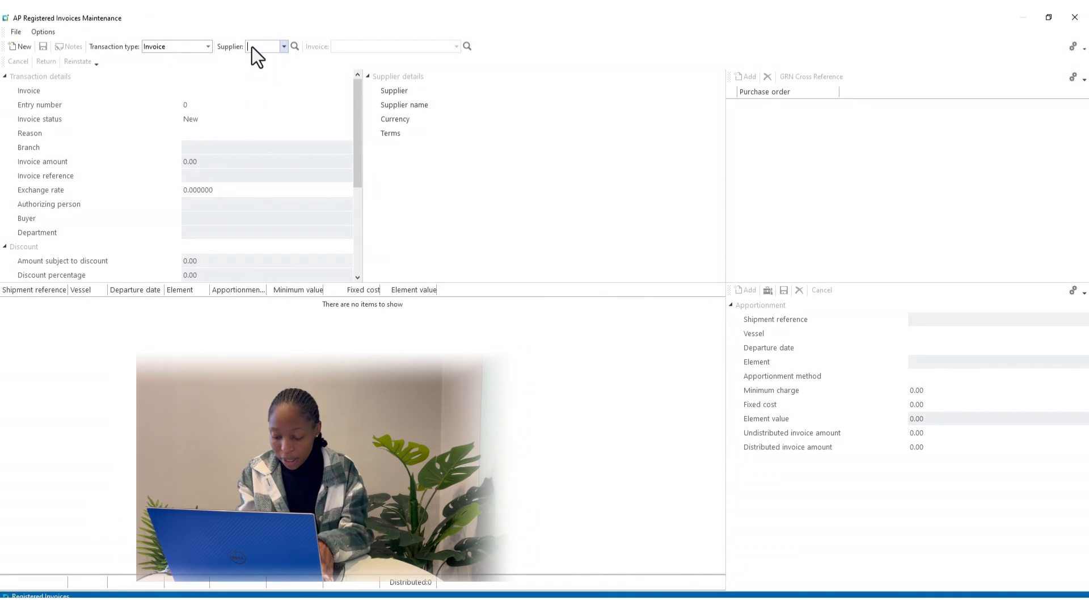
Load registered invoice ER 45 for Door to Door Freight Services, showing 1,500.00
key("Tab")
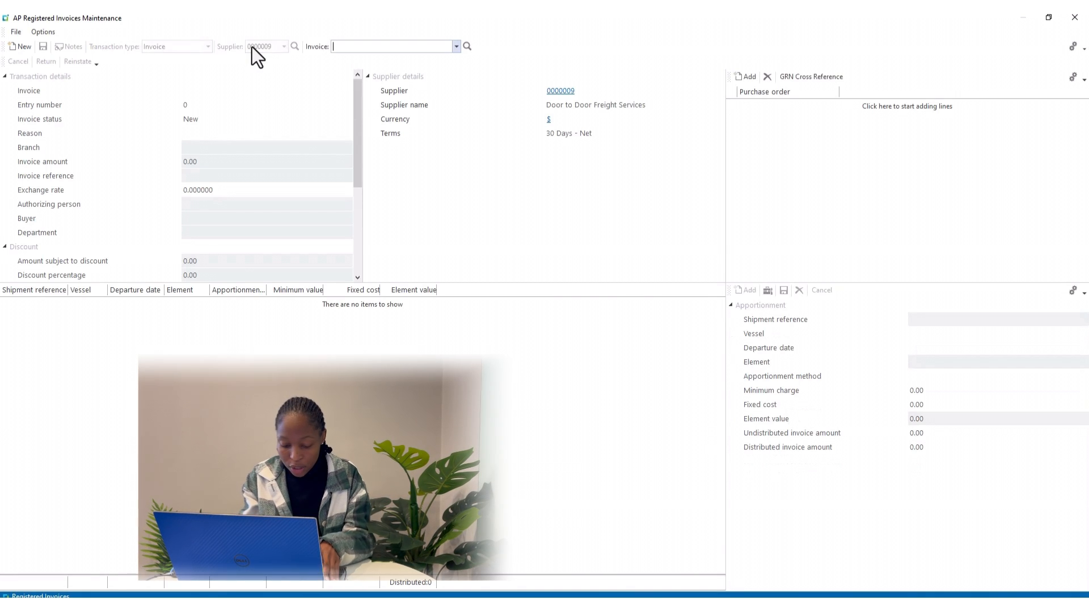
type("ER 45")
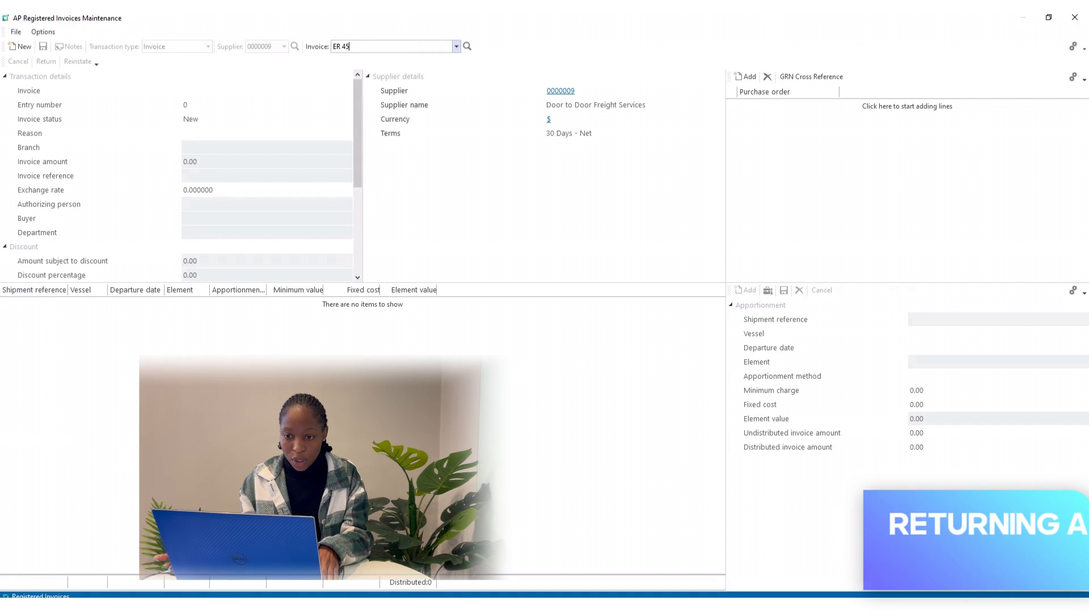
key("Tab")
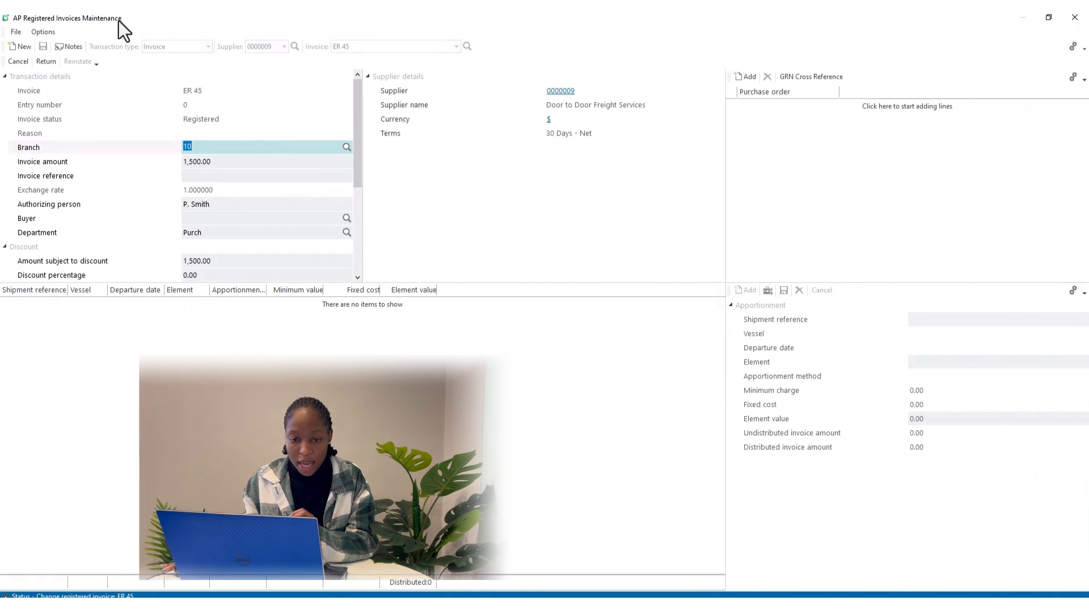
Return invoice ER 45 to the supplier with reason 'Invoice not for us'
left_click(52, 63)
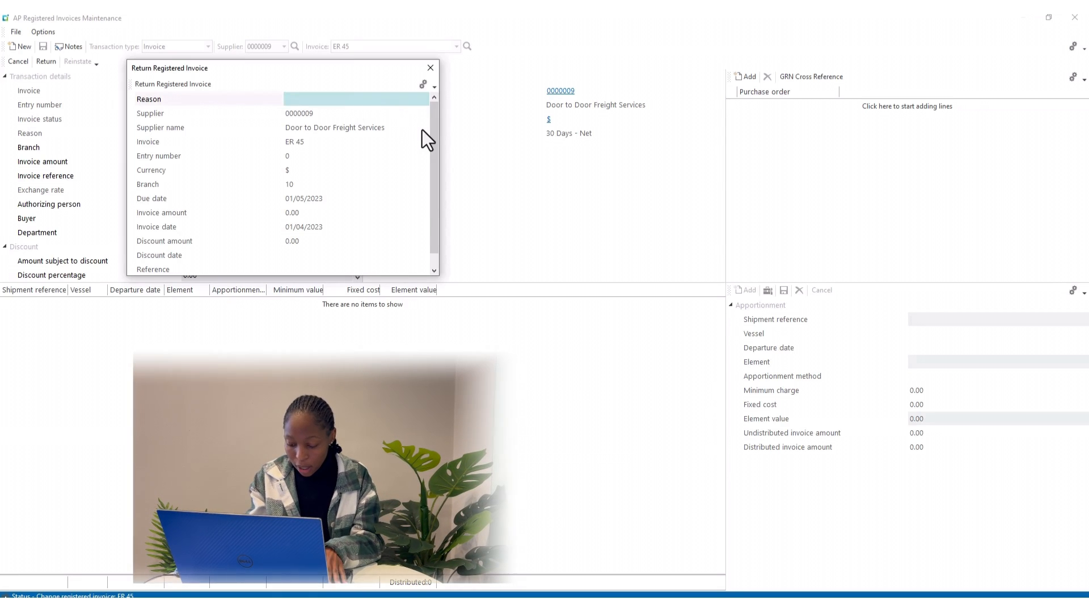
type("In")
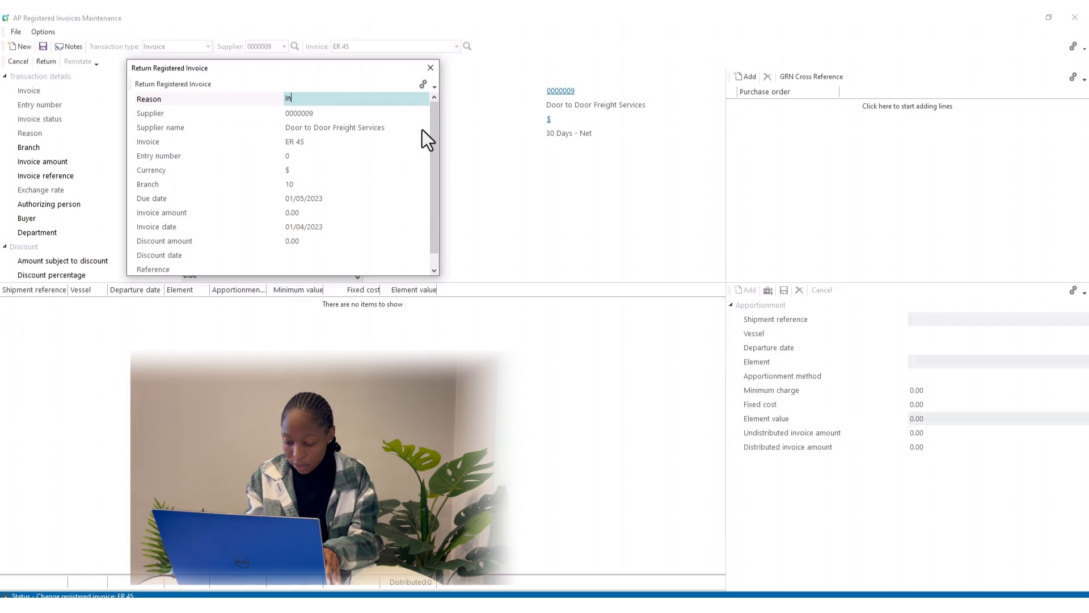
type("voice")
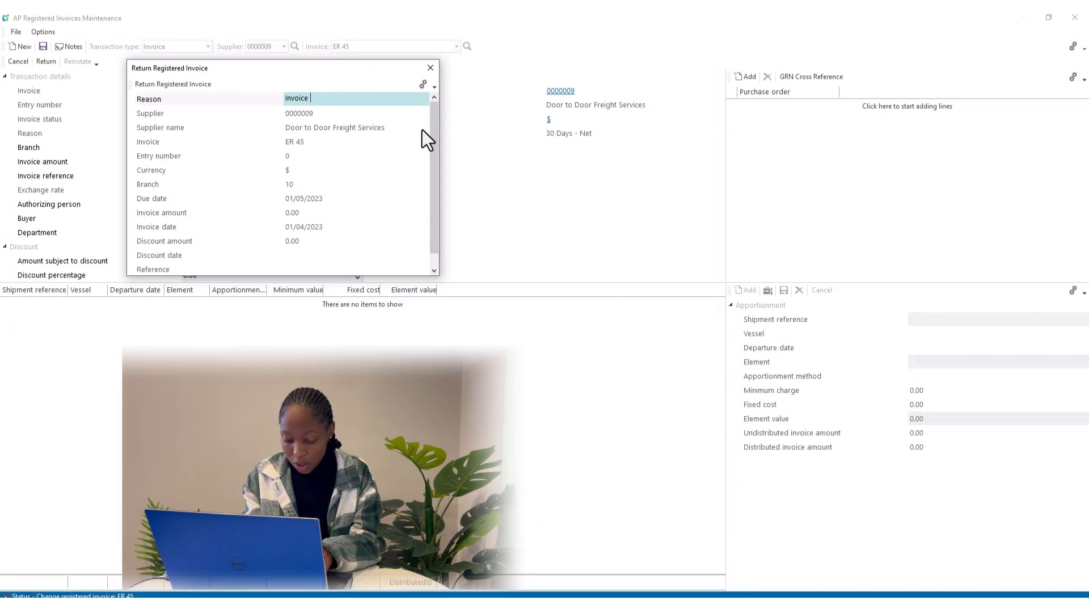
type(" not")
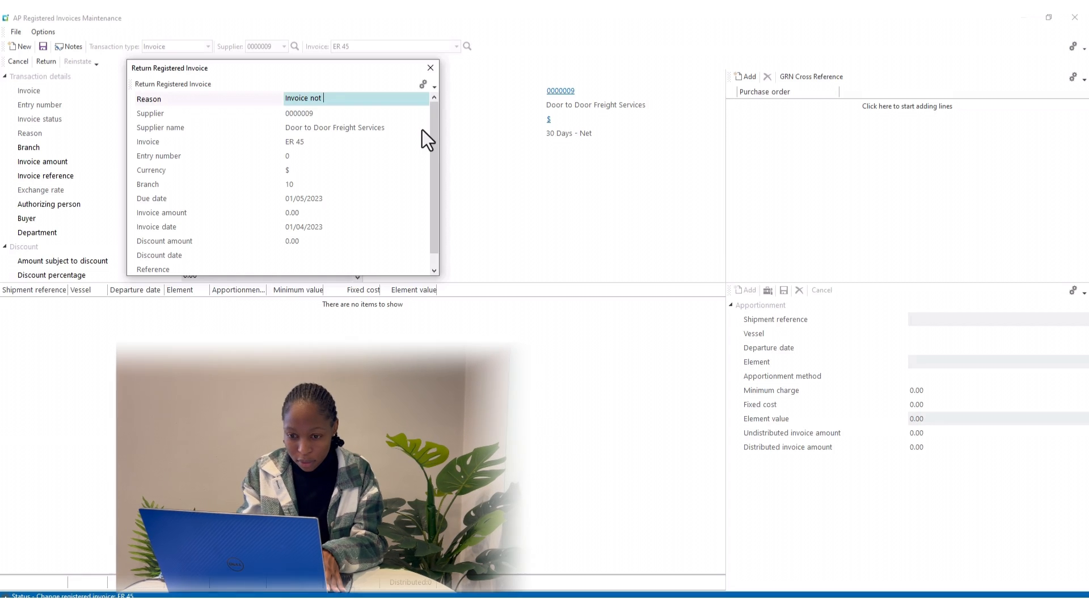
type(" for us")
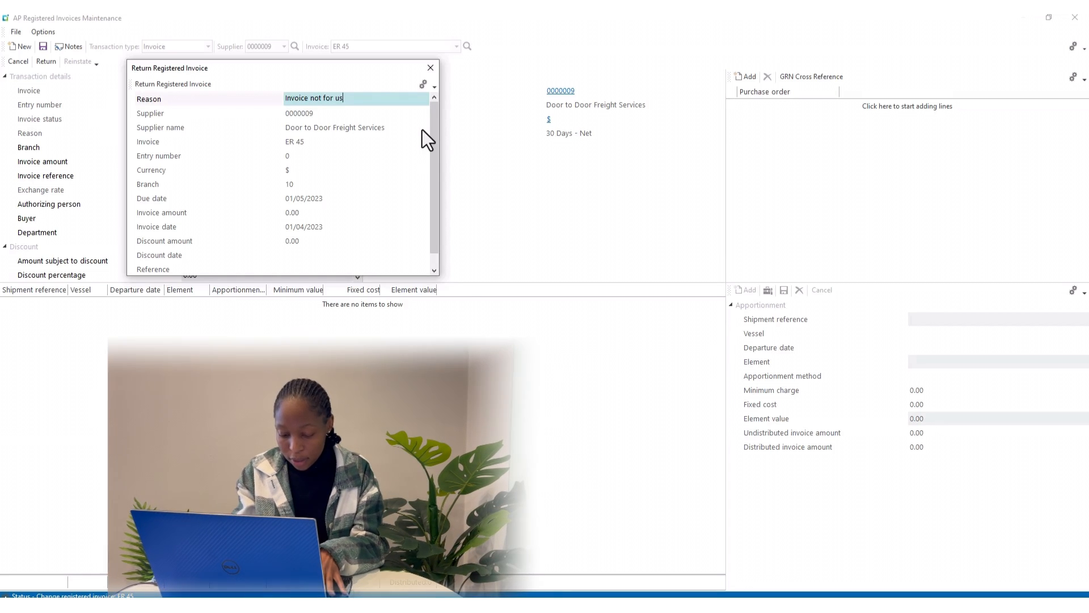
left_click(153, 88)
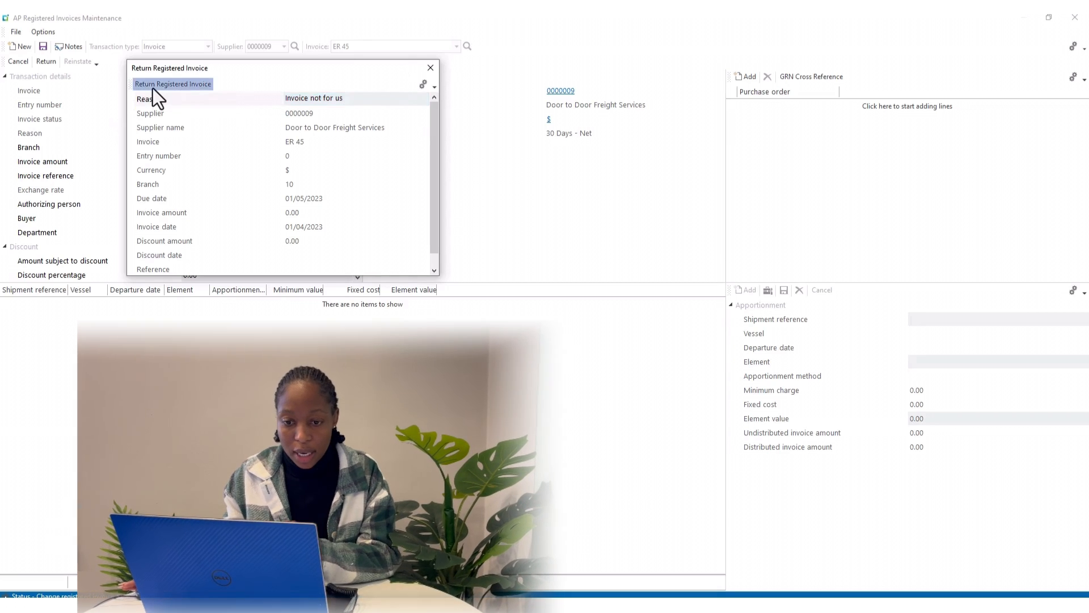
Close the maintenance window and launch AP Invoice Posting from Accounts Payable > Invoice Processing
left_click(1076, 18)
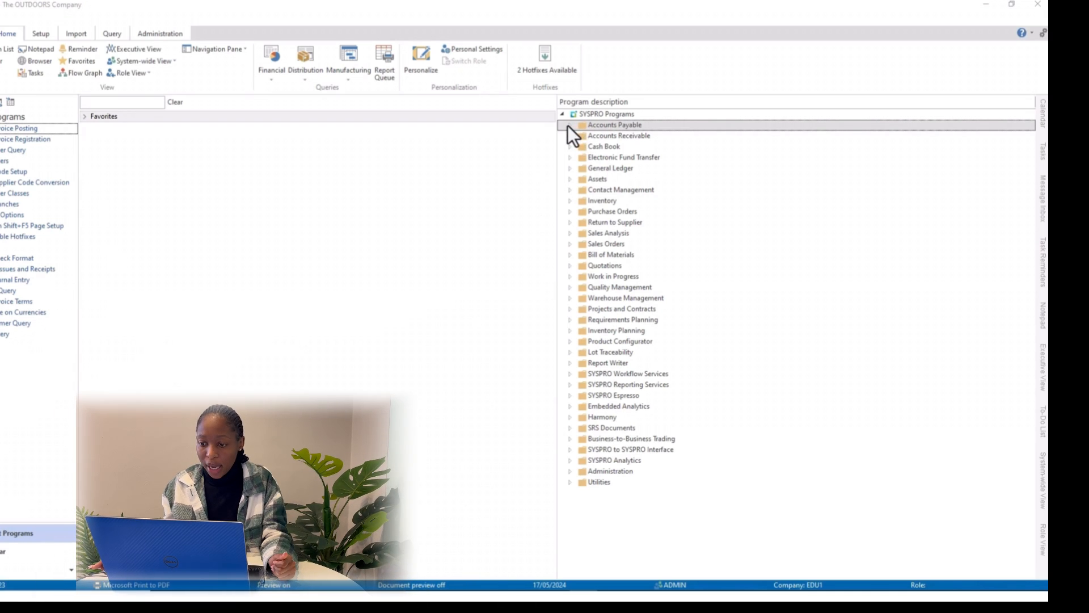
left_click(568, 125)
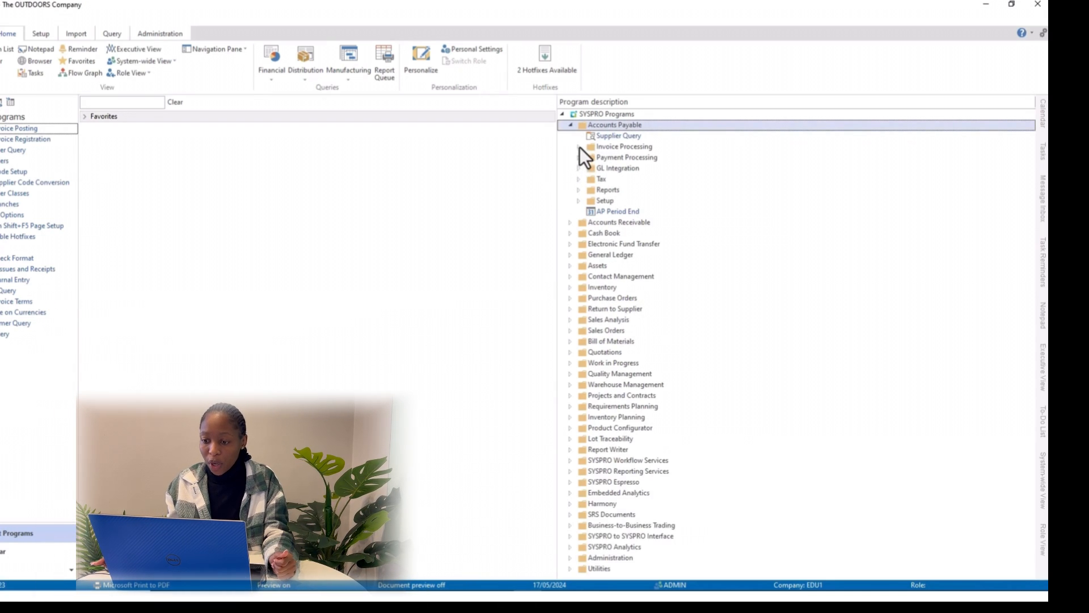
left_click(579, 147)
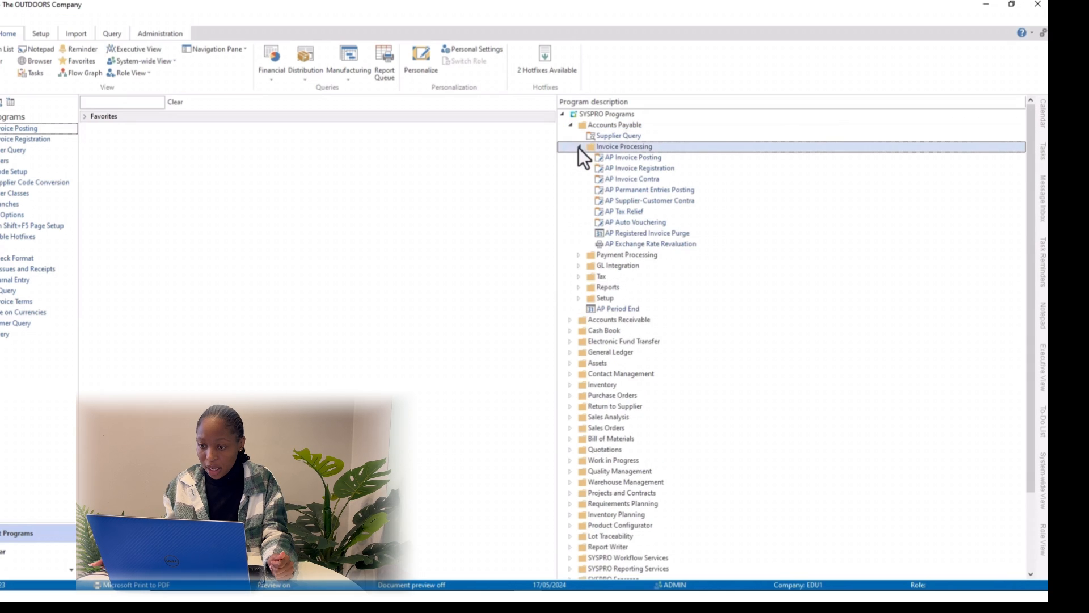
double_click(635, 159)
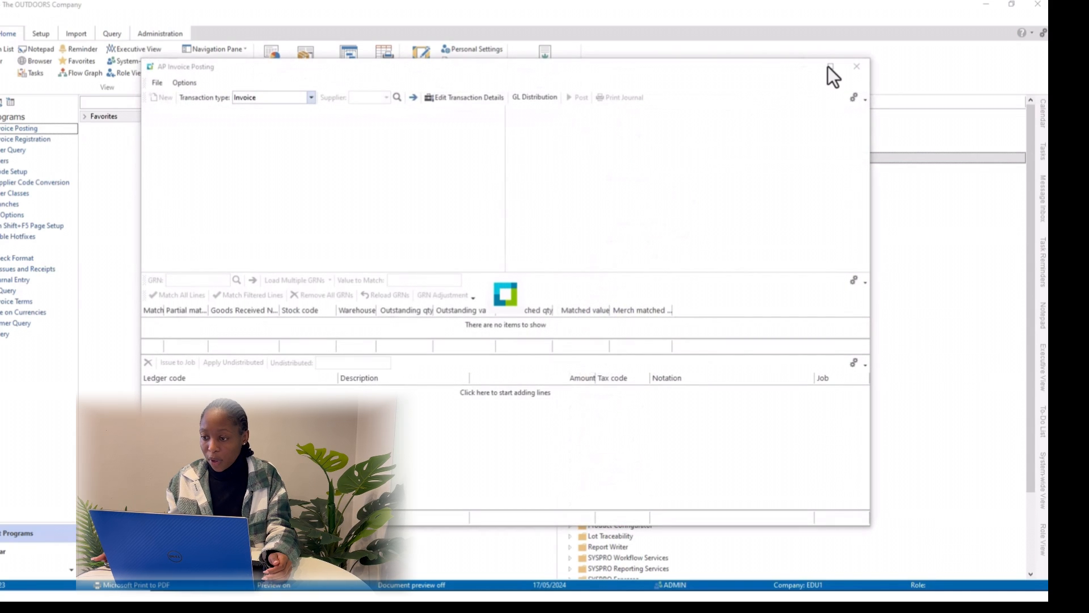
Maximize AP Invoice Posting, set transaction type to Approve invoice, and load invoice 784
left_click(831, 67)
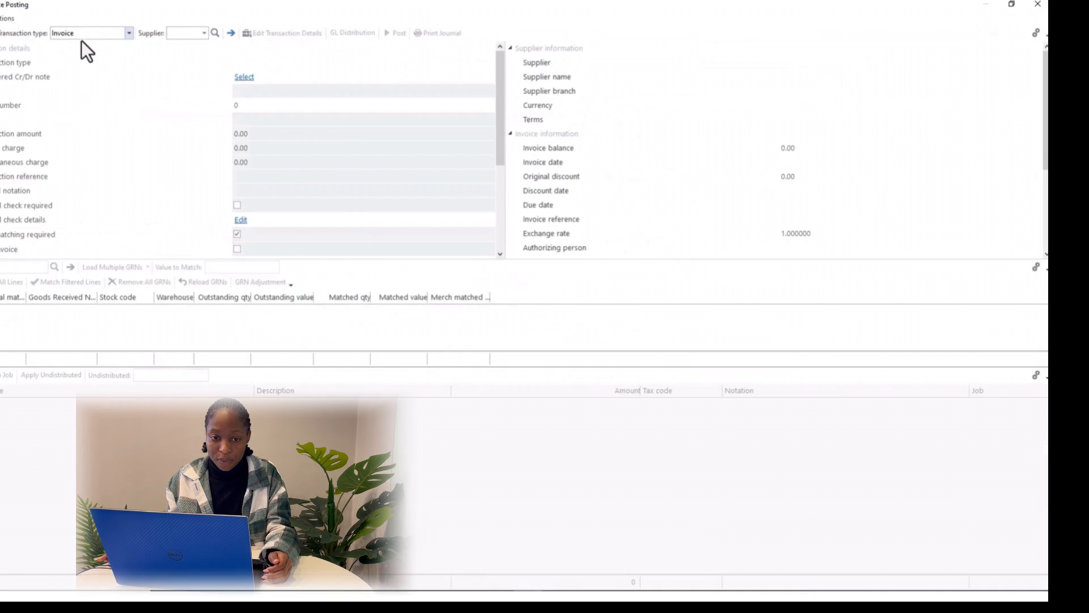
left_click(129, 36)
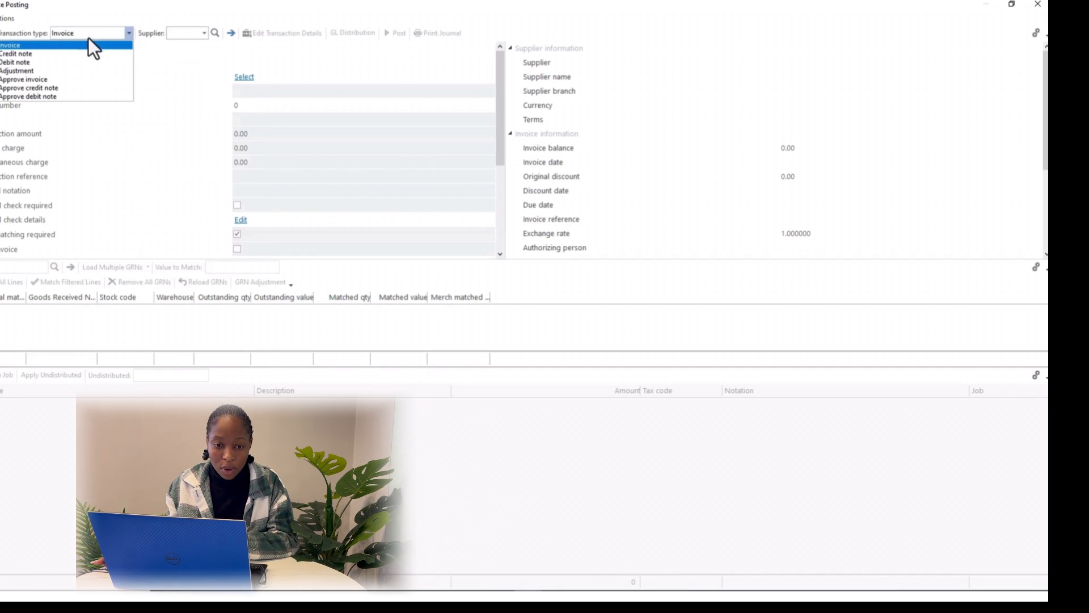
left_click(41, 81)
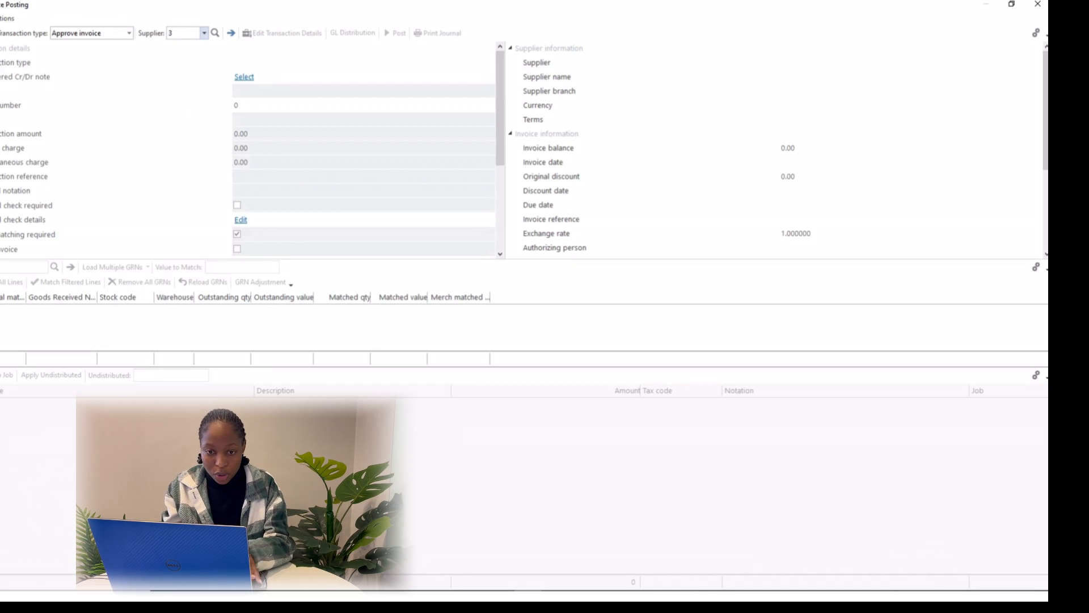
key("Return")
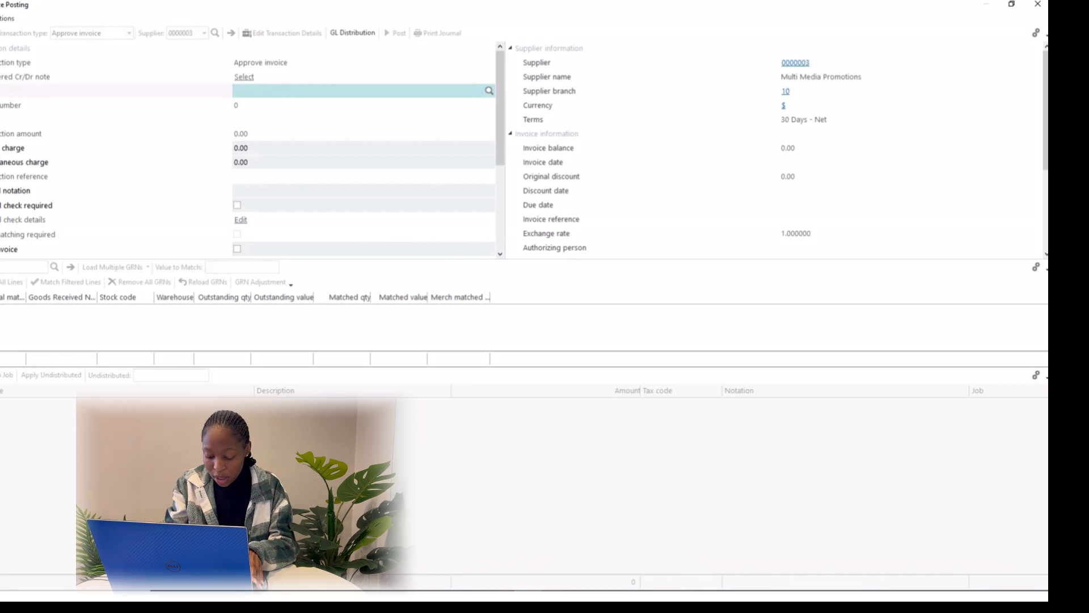
type("784")
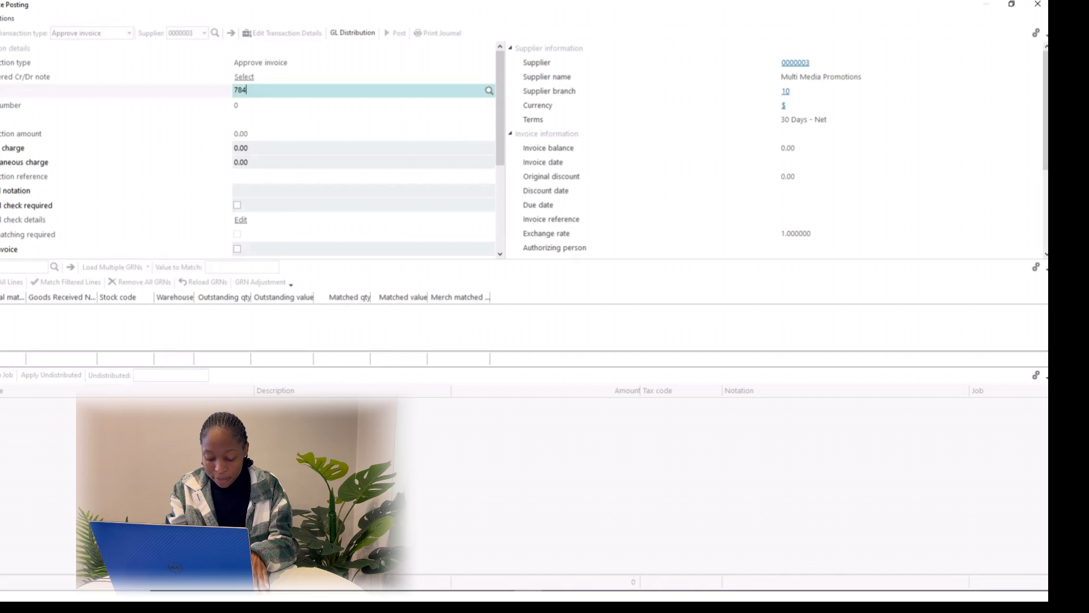
key("Return")
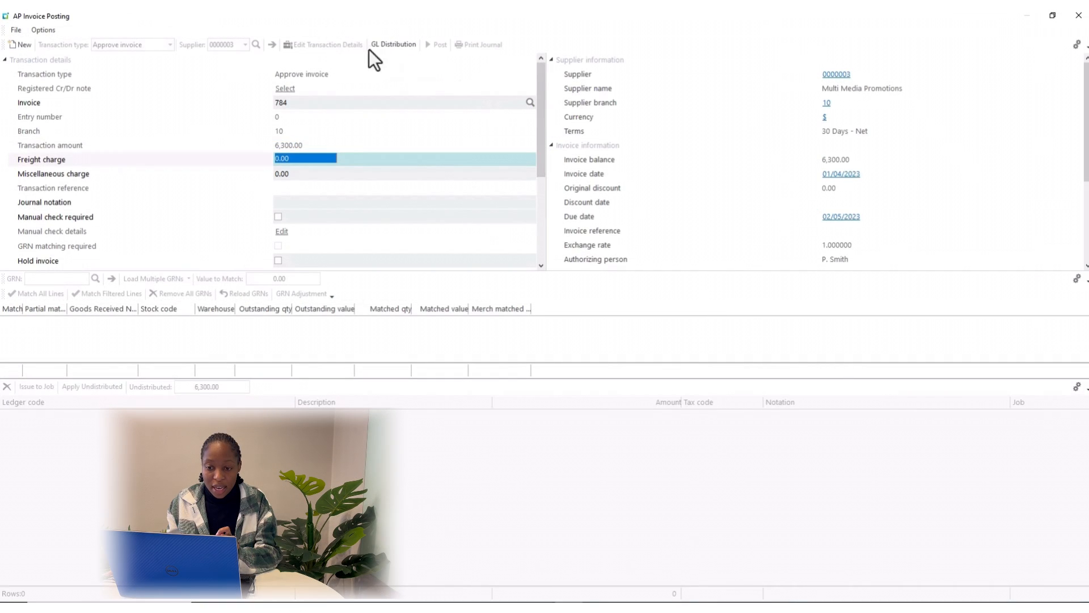
Distribute invoice 784's 6,300.00 to ledger 10-6540 Stationery - North and post the invoice
left_click(400, 45)
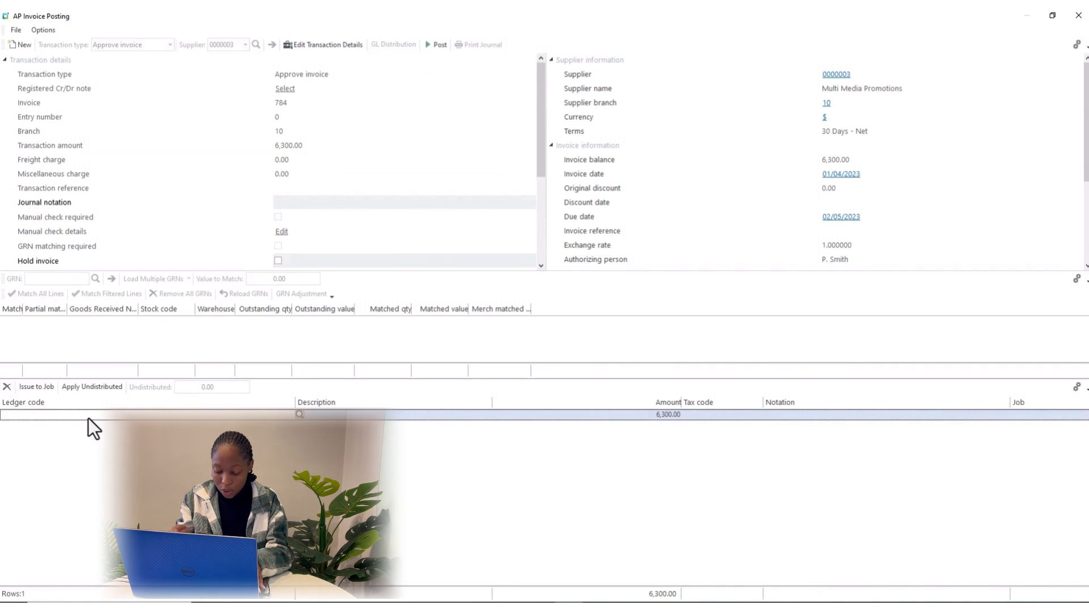
type("10")
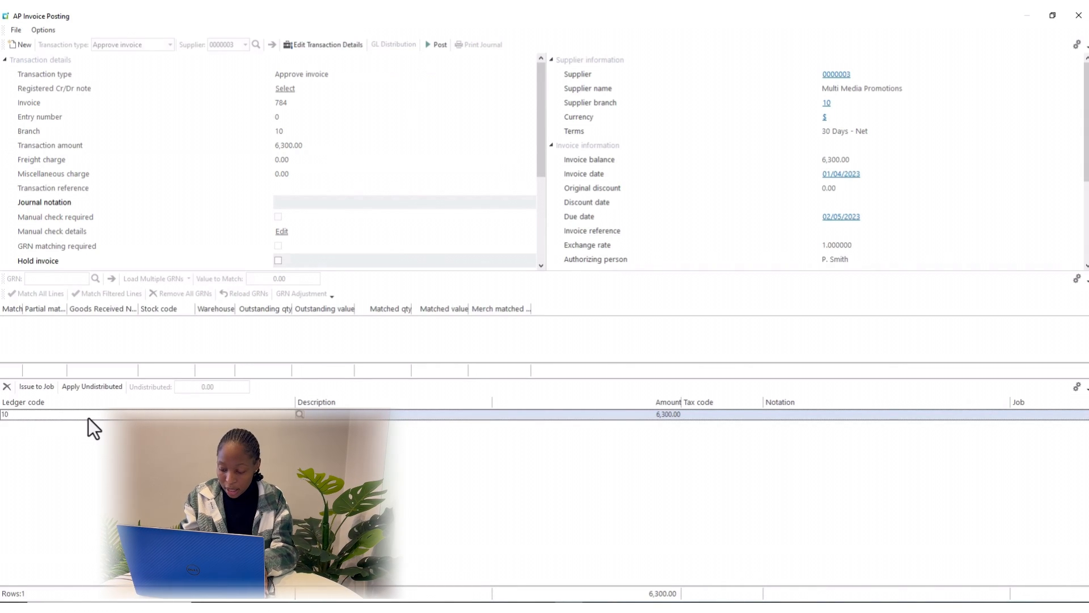
type("-")
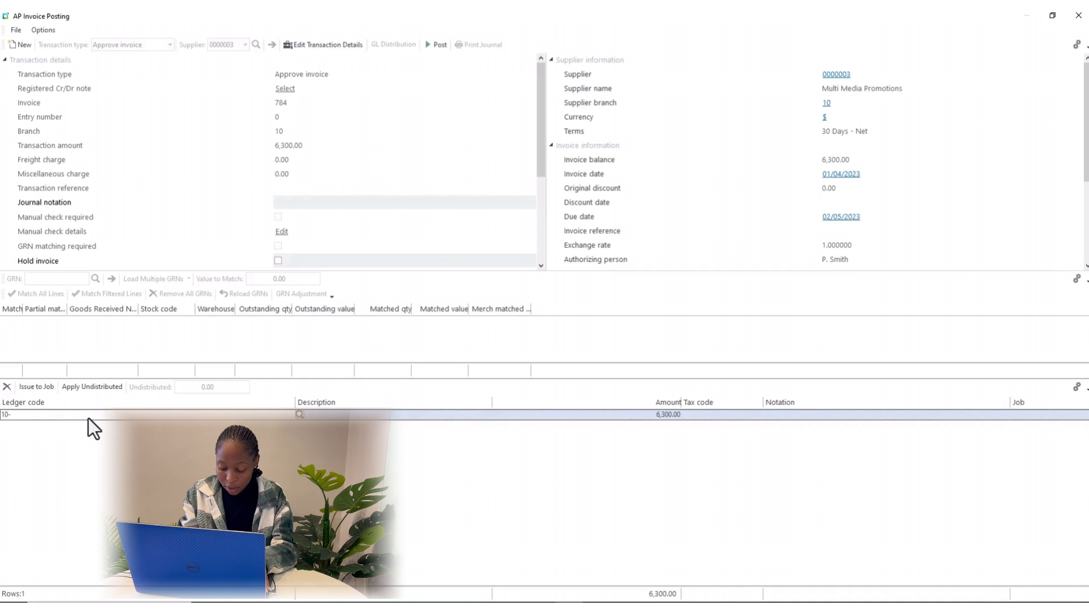
type("65")
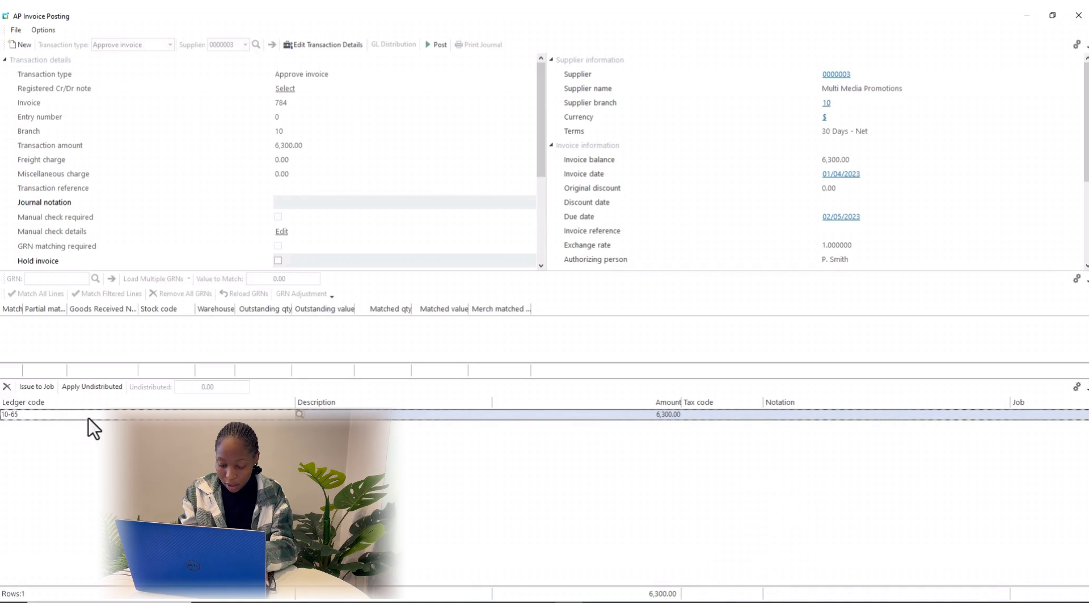
type("40")
key("Tab")
key("Tab")
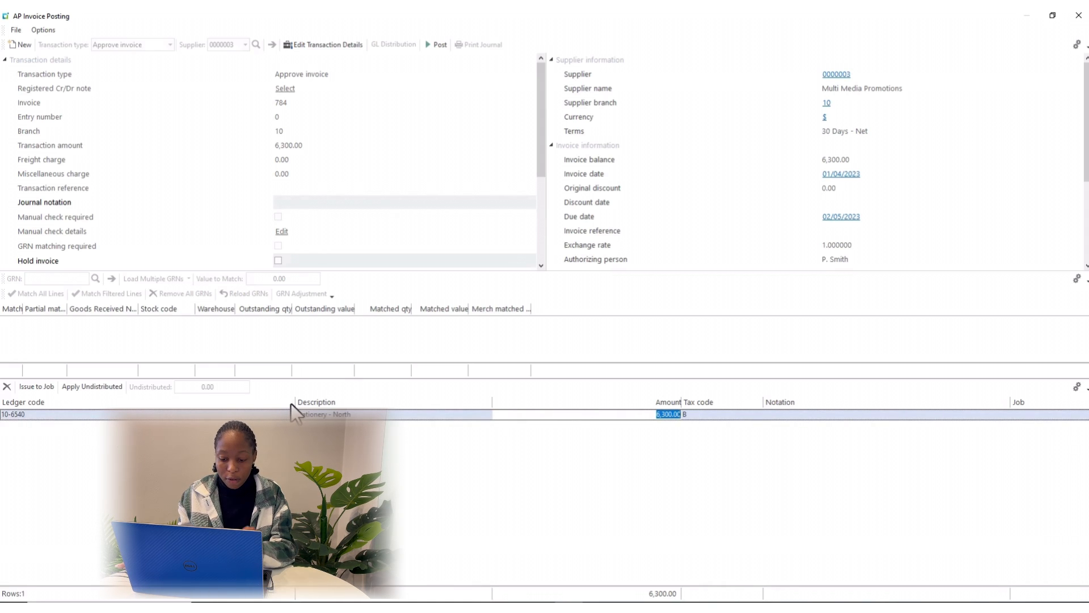
left_click(435, 45)
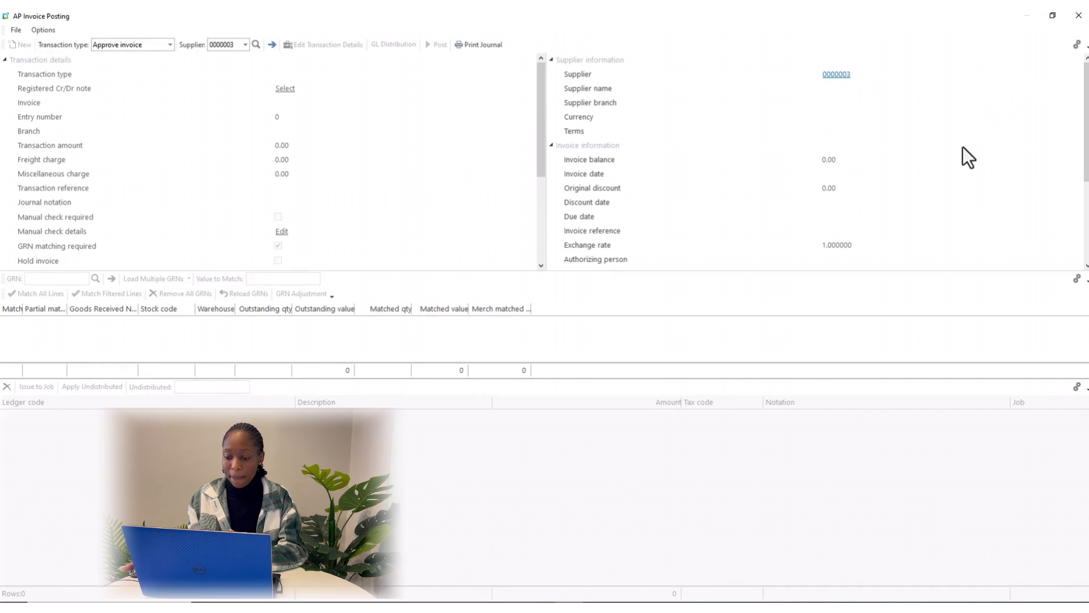
Close AP Invoice Posting and dismiss the GL Journal notification
left_click(1077, 17)
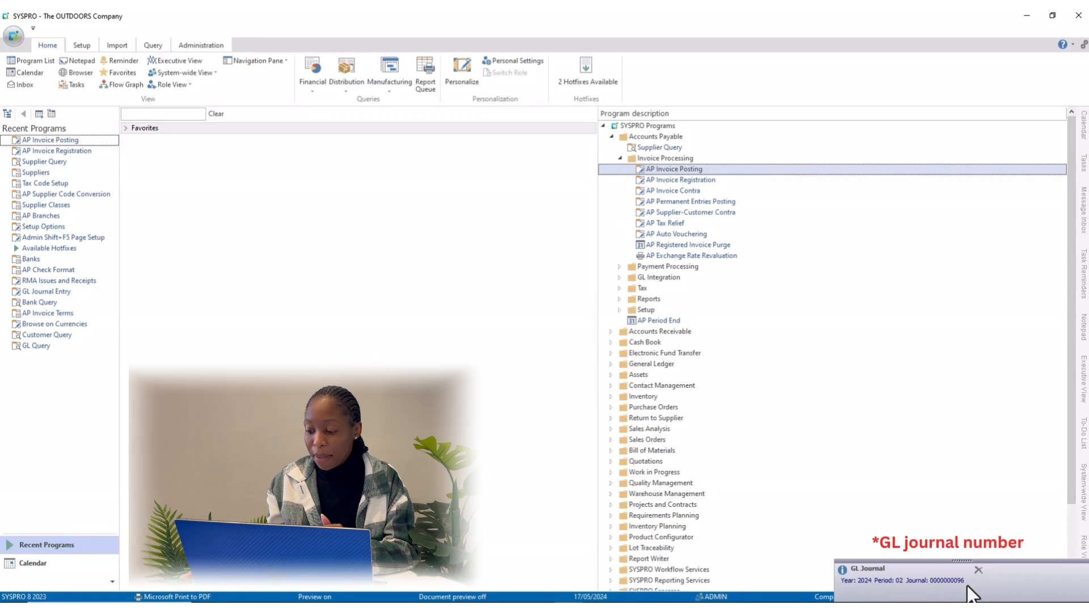
left_click(978, 573)
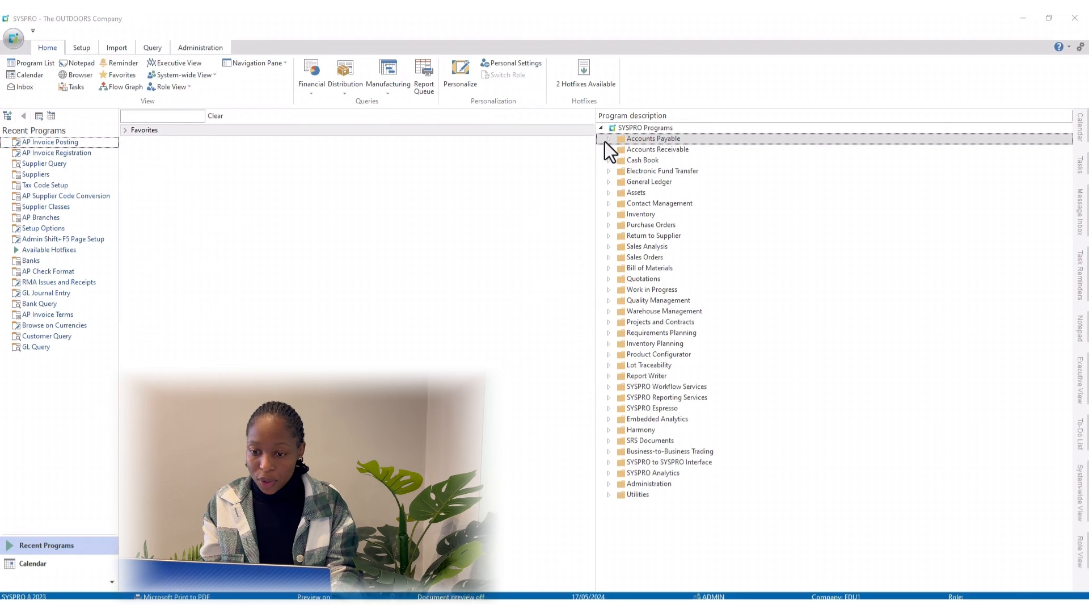
Open AP Invoice Posting under Accounts Payable > Invoice Processing, maximized
left_click(609, 138)
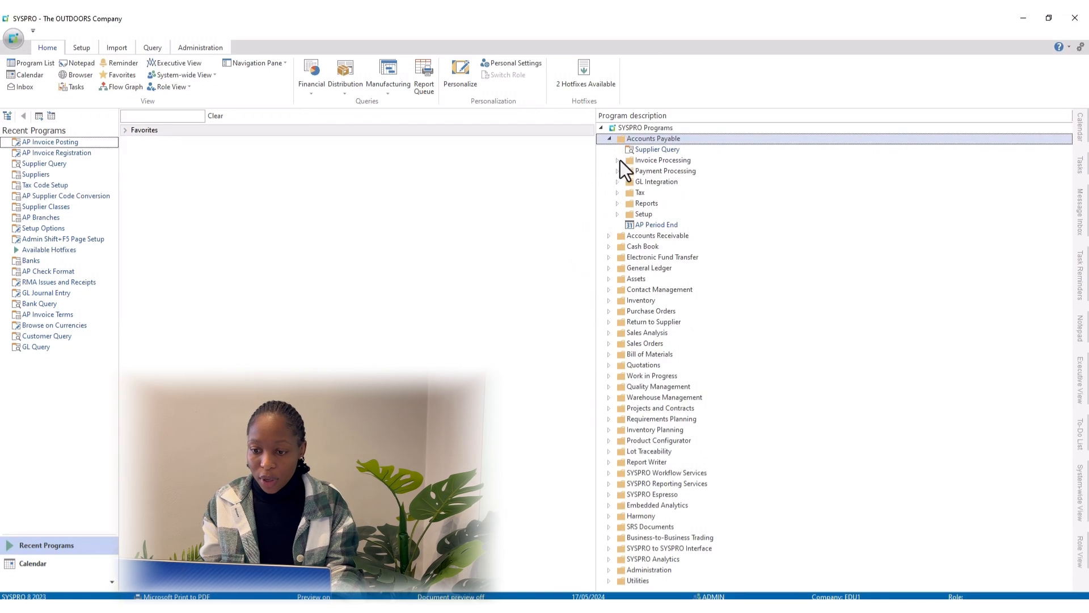
left_click(617, 161)
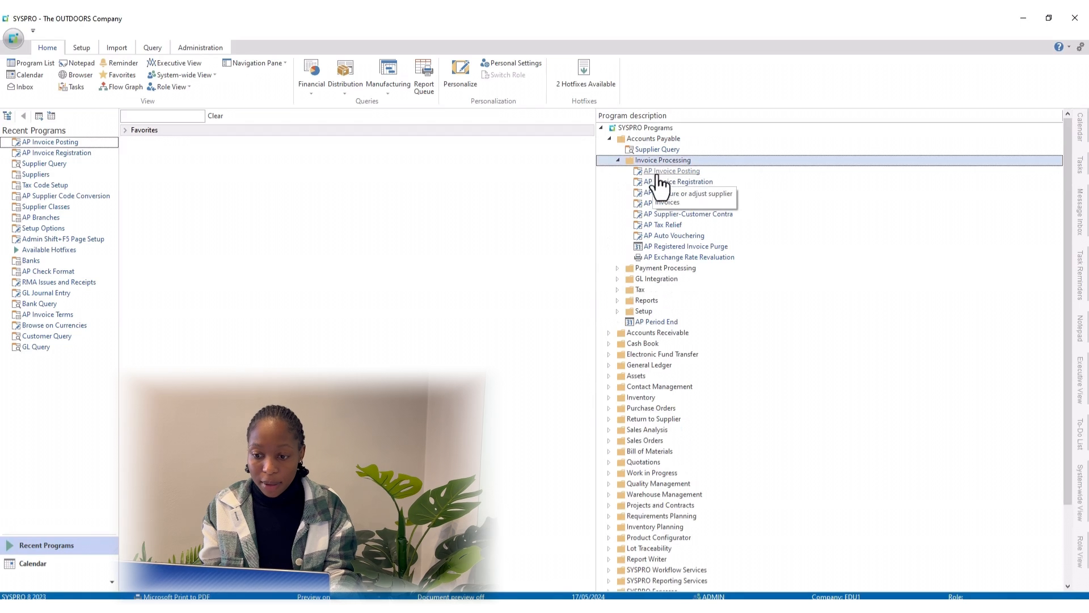
left_click(678, 173)
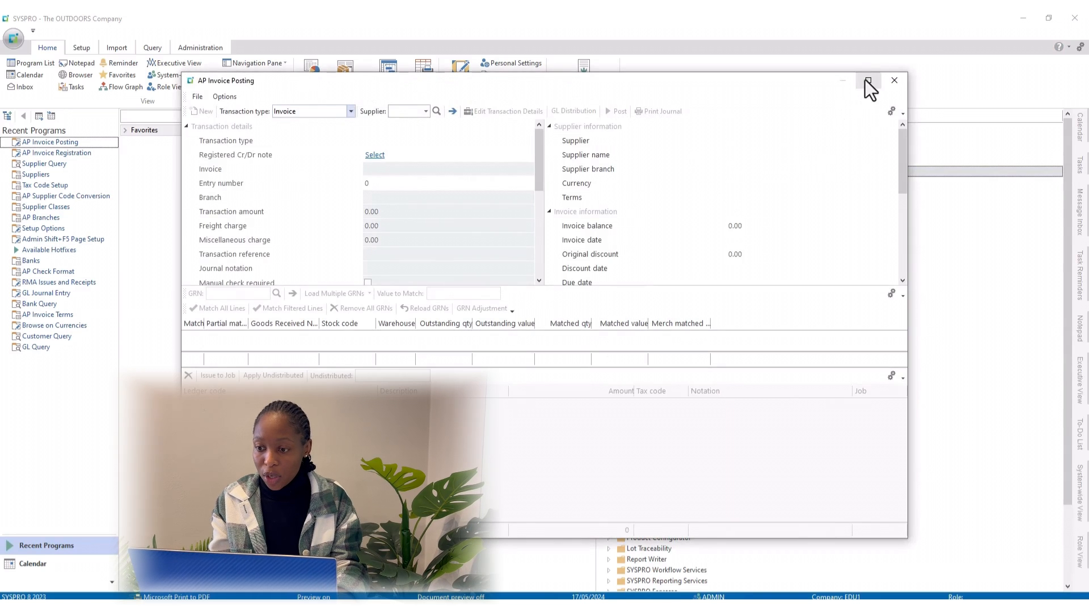
left_click(868, 80)
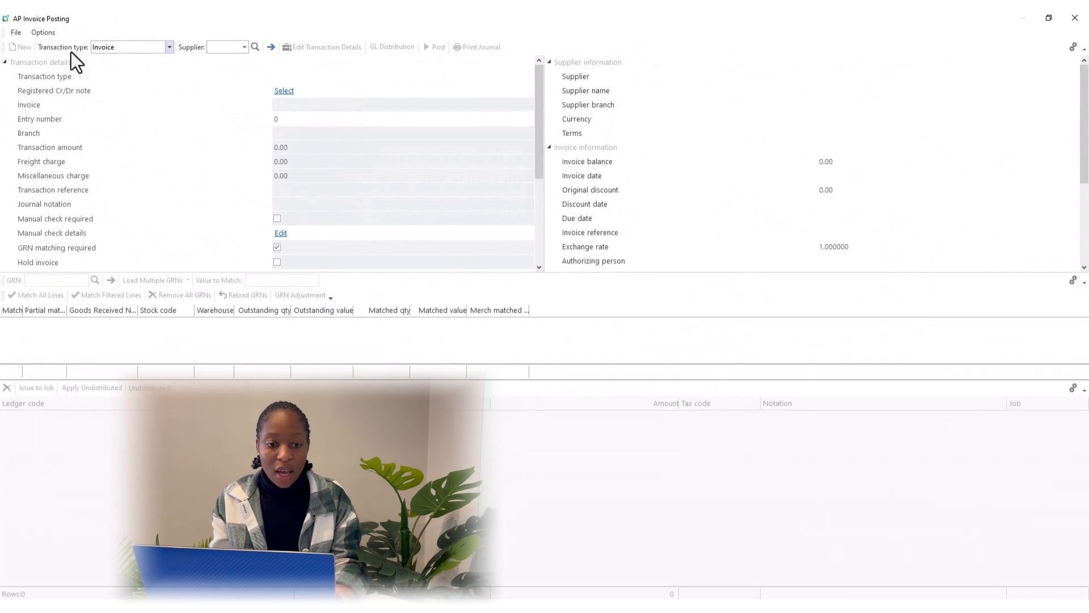
Set transaction type to Approve credit note, load supplier 9 (Door to Door Freight Services), and turn off GRN matching
left_click(169, 47)
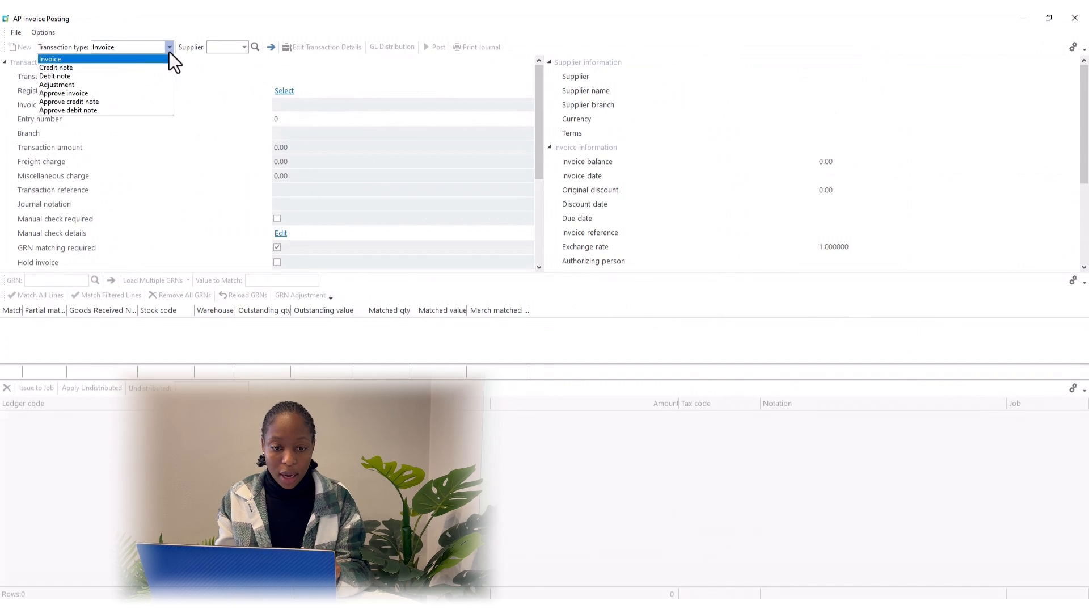
left_click(107, 102)
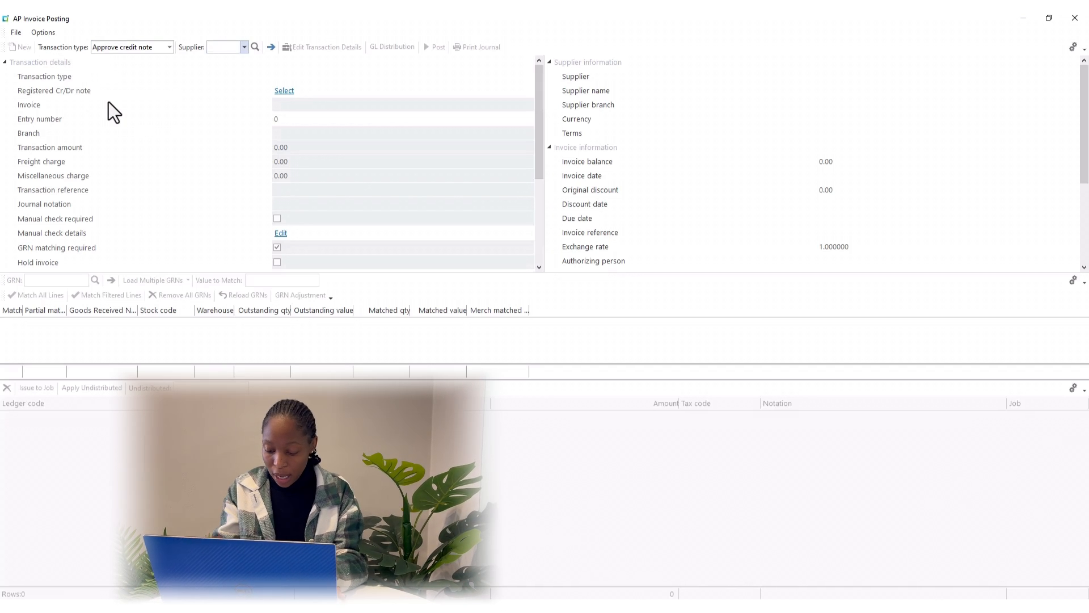
type("9")
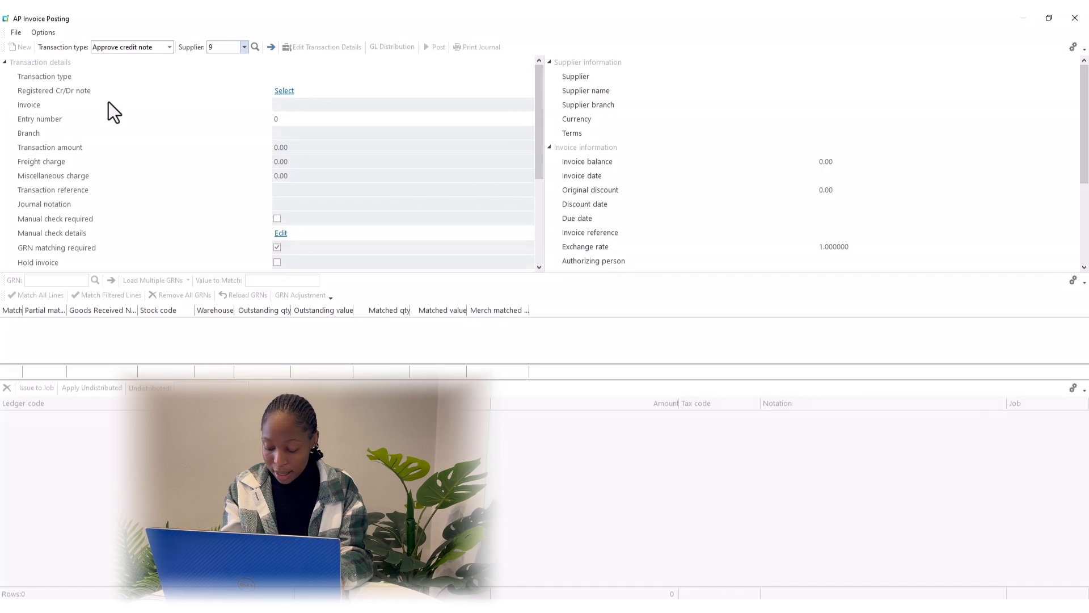
key("Return")
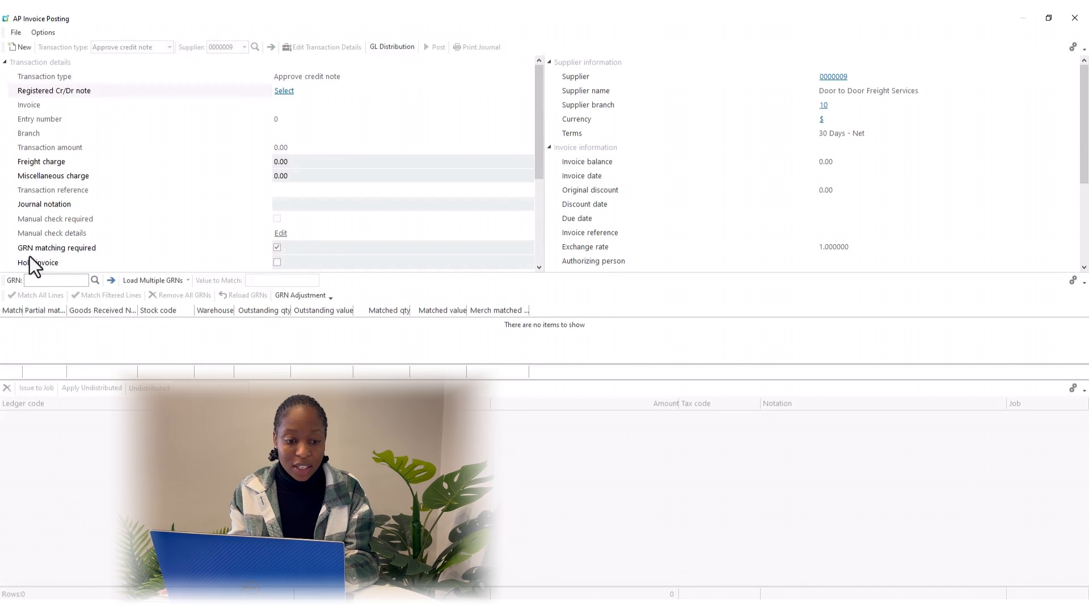
left_click(276, 248)
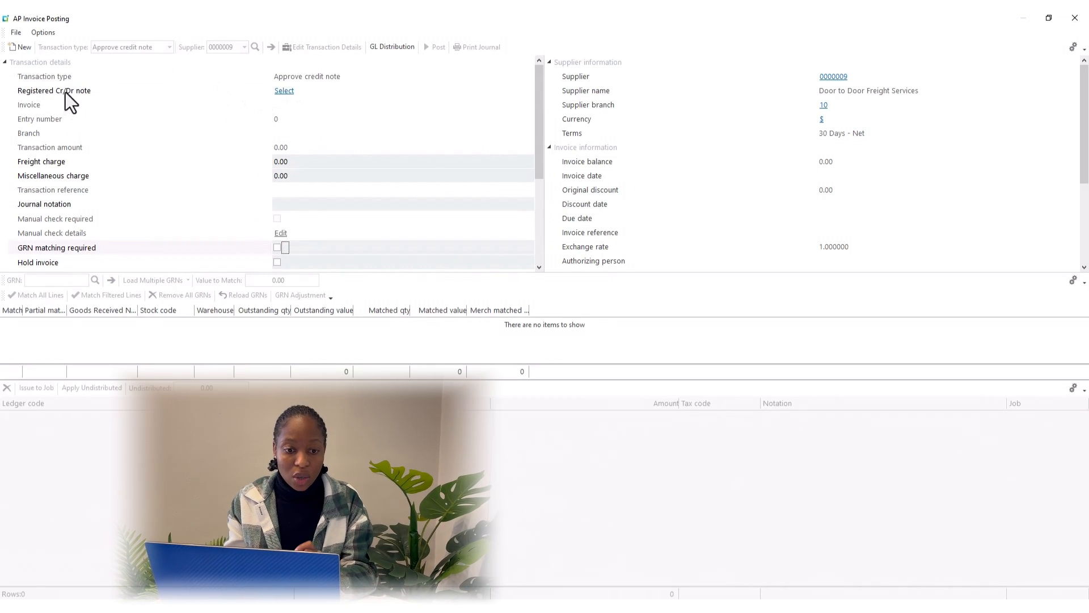
Select registered credit note AP2398, re-establish its 113.00 details, and begin GL distribution
left_click(285, 94)
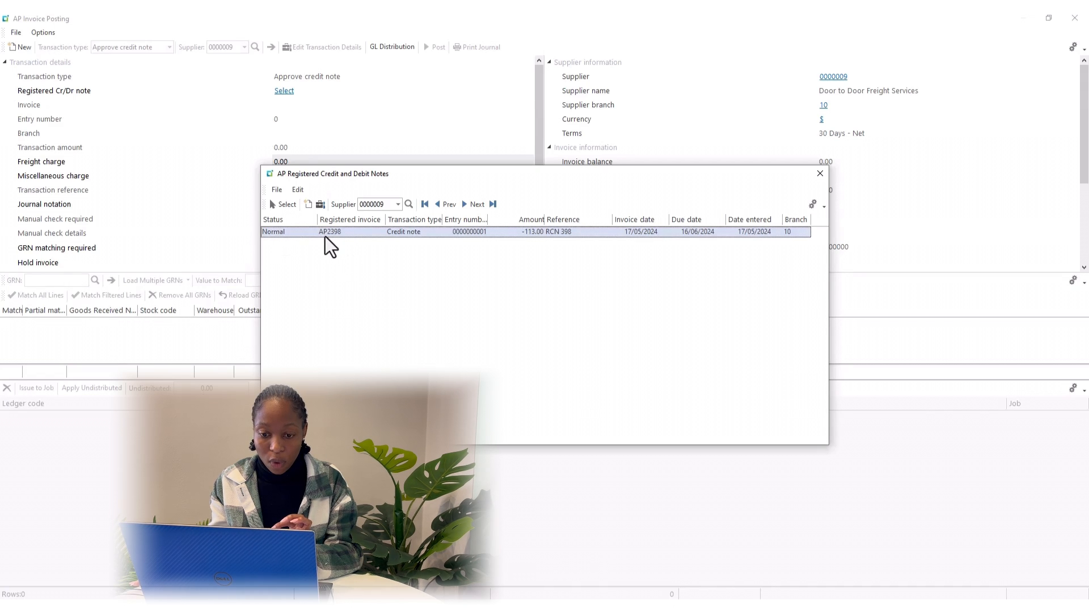
left_click(277, 206)
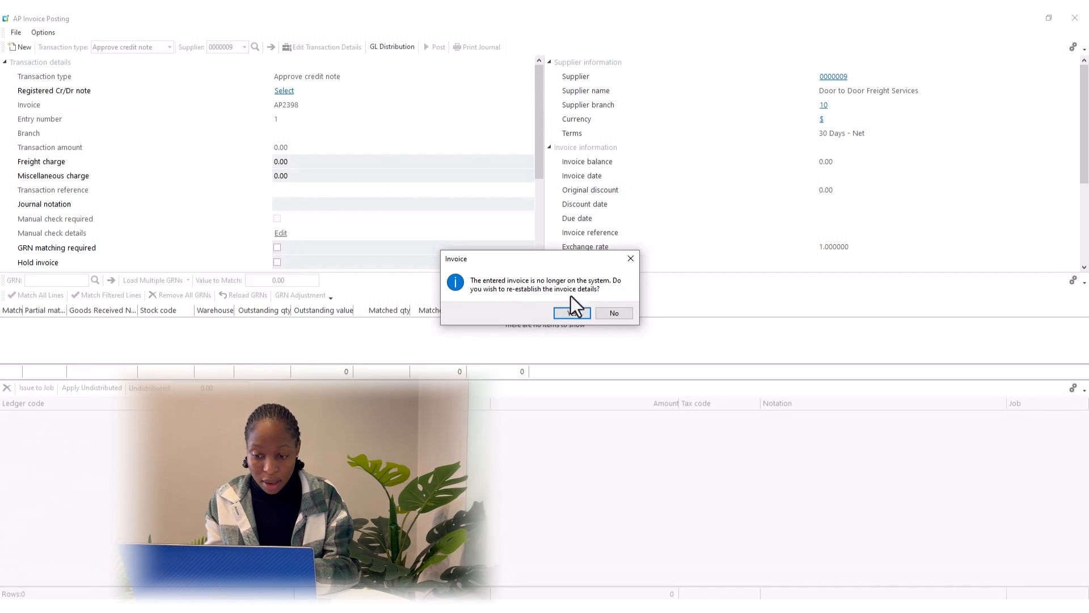
left_click(577, 314)
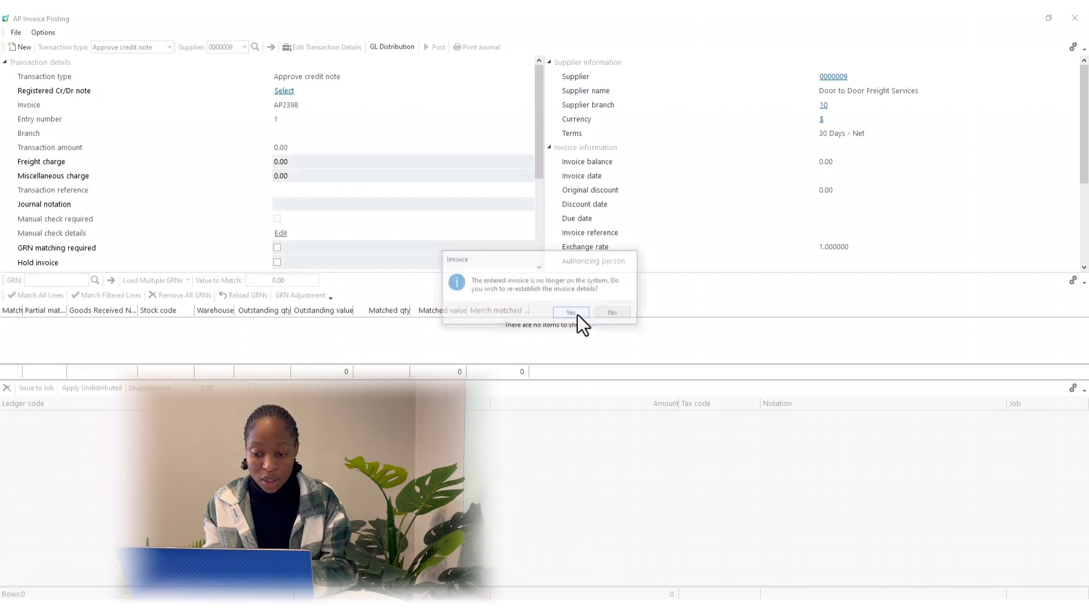
left_click(387, 47)
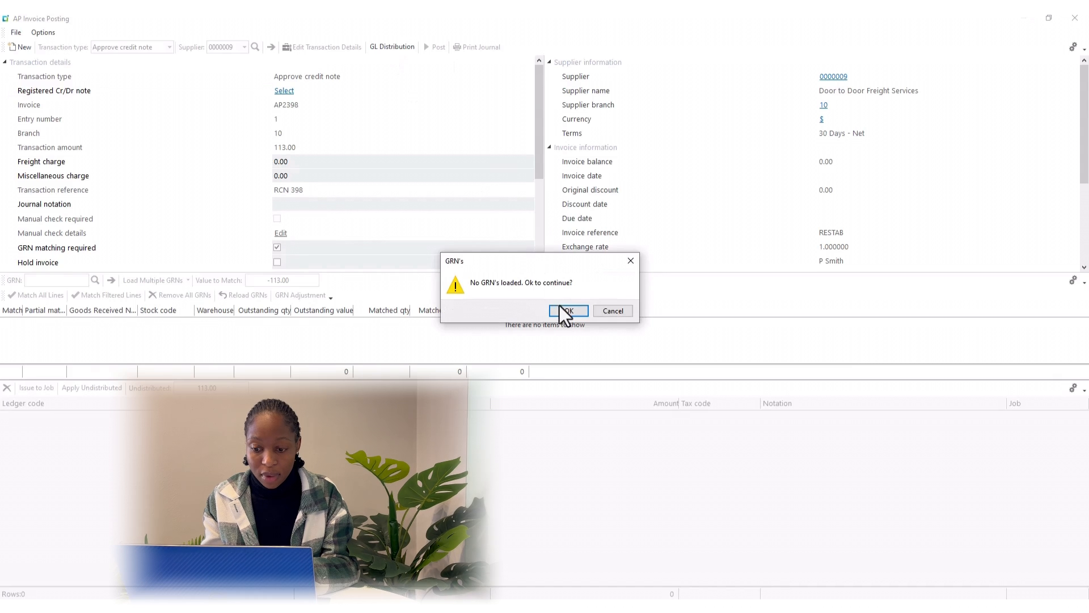
Skip the GRN prompt, distribute the 113.00 to ledger 10-5500, post the credit note, and close posting
left_click(569, 311)
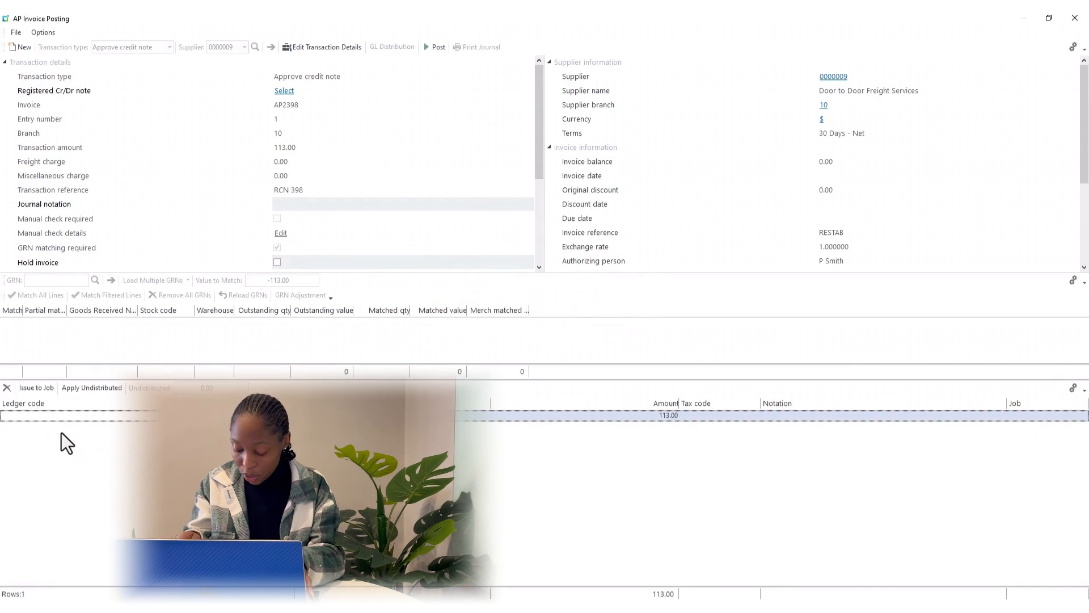
type("10")
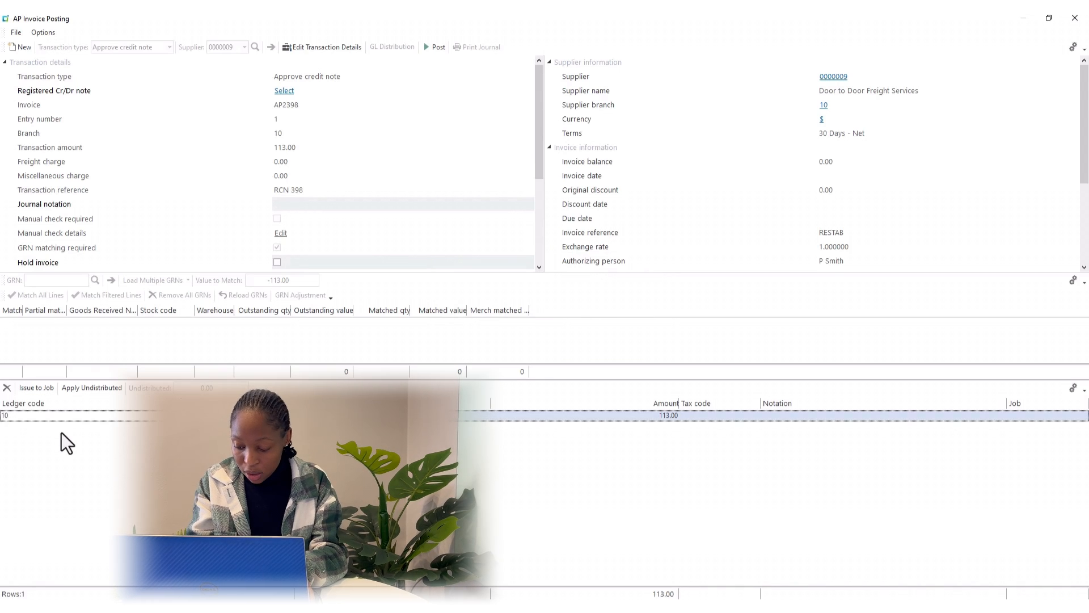
type("-5")
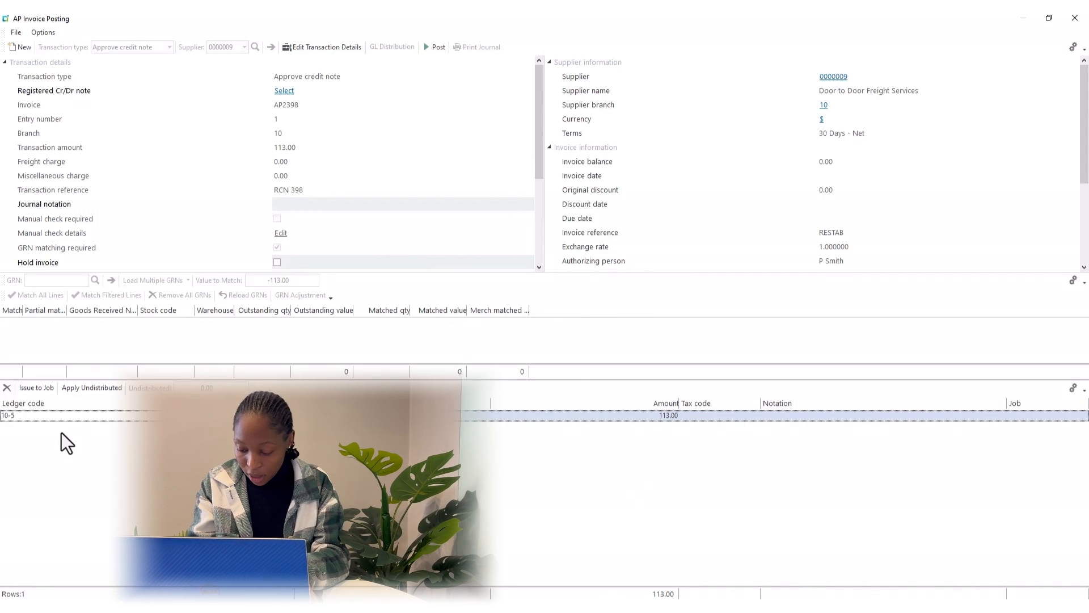
type("500")
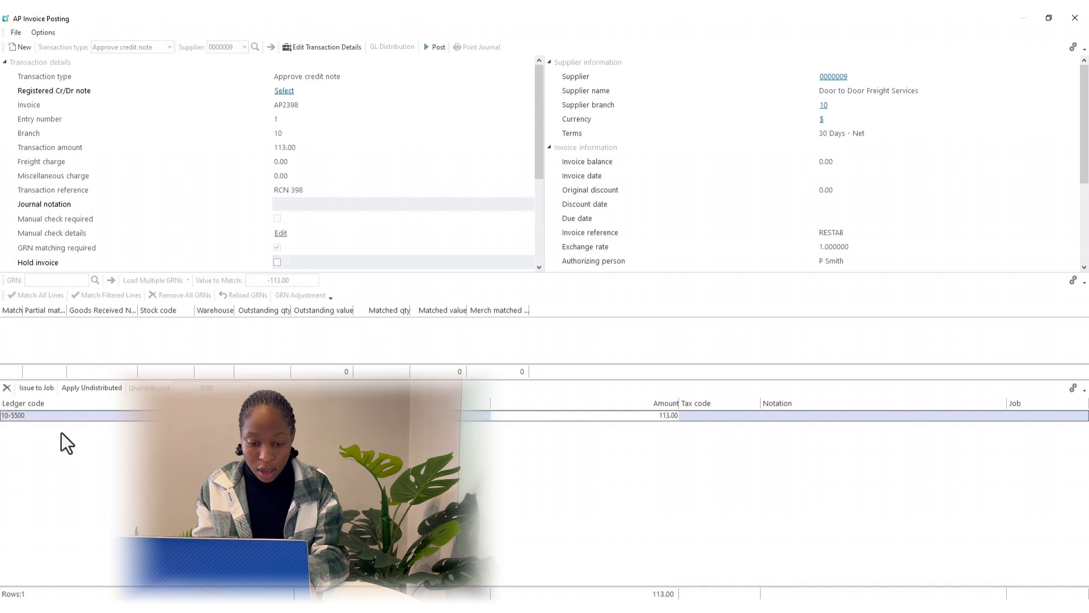
key("Tab")
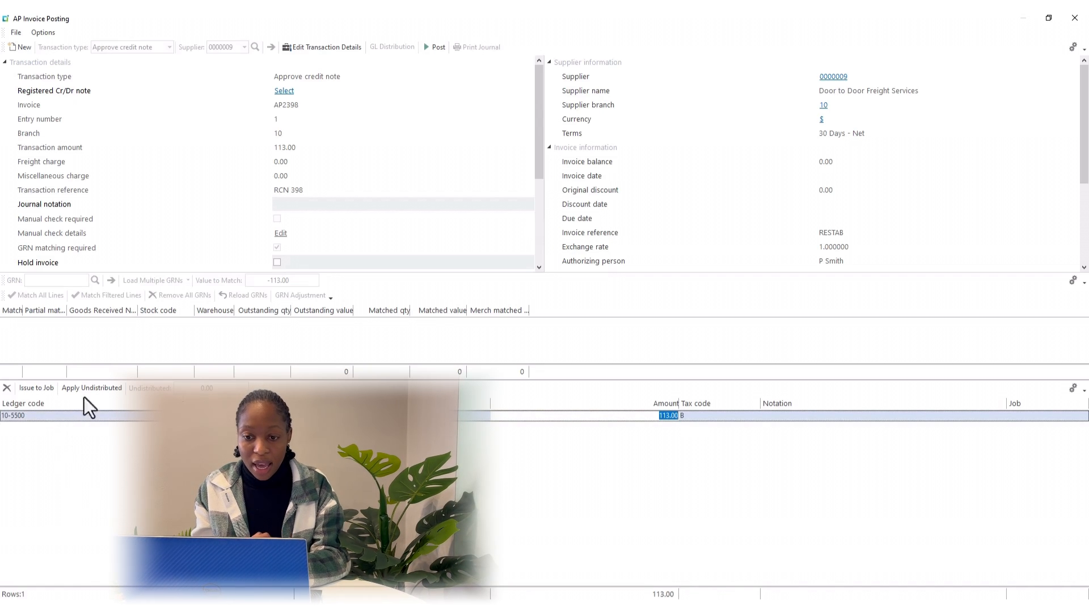
left_click(438, 47)
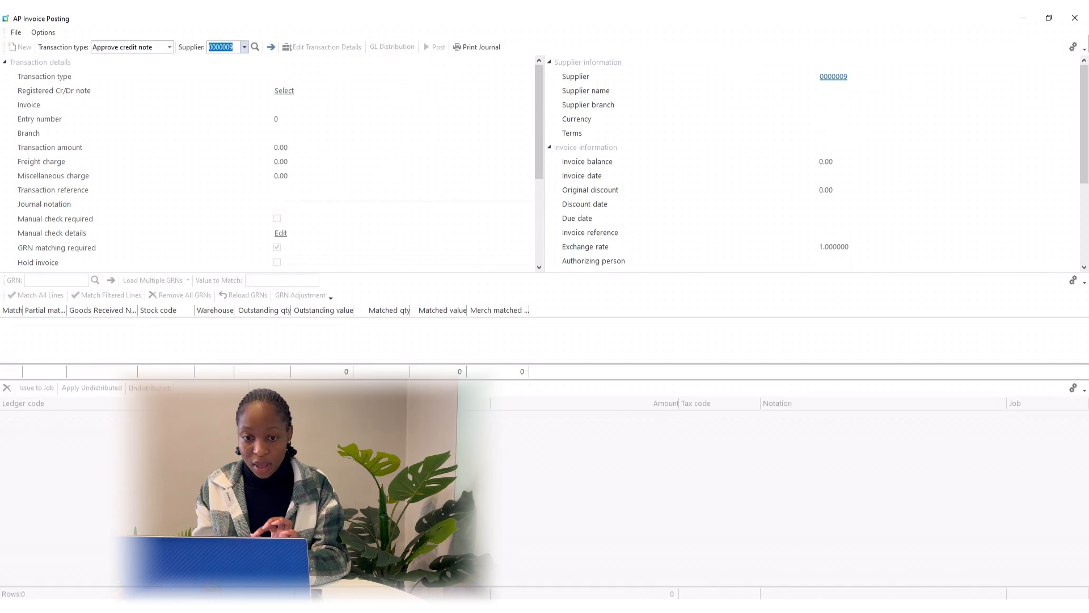
left_click(1074, 19)
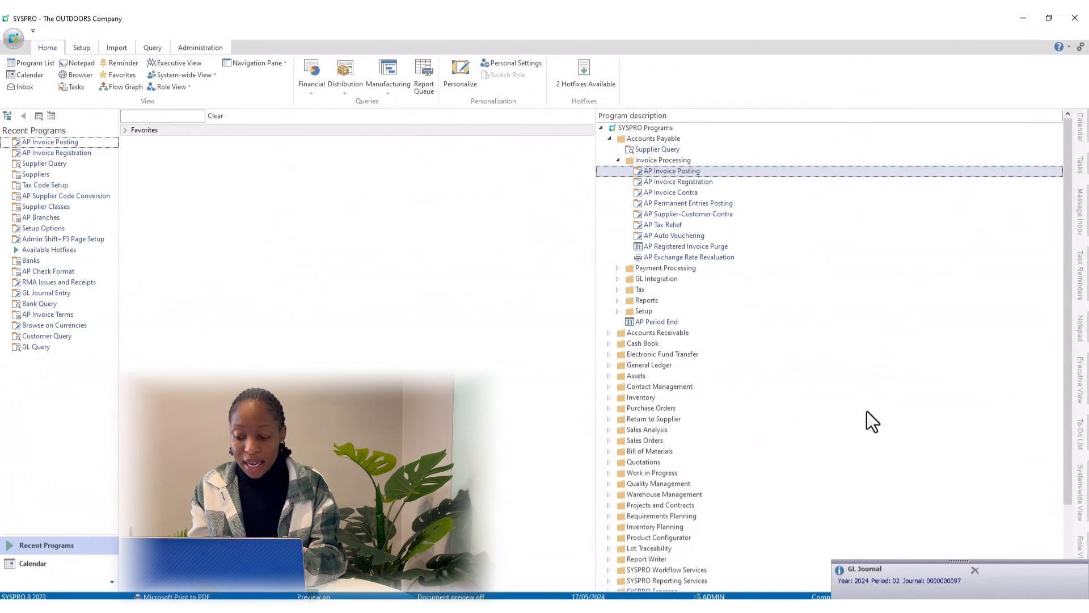